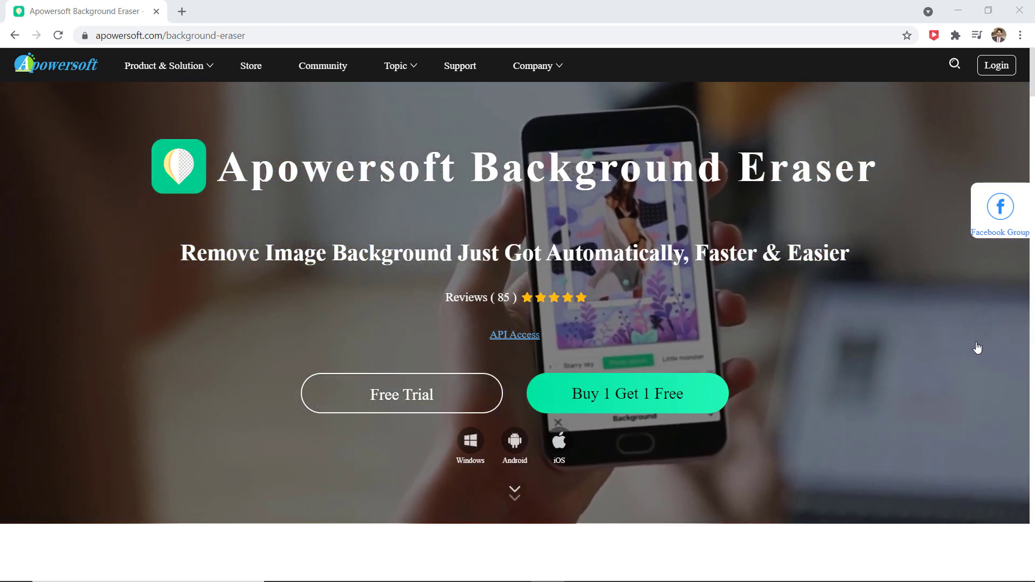
# Scroll down through the Background Eraser product page's feature sections and back up
pyautogui.scroll(-10, 992, 357)
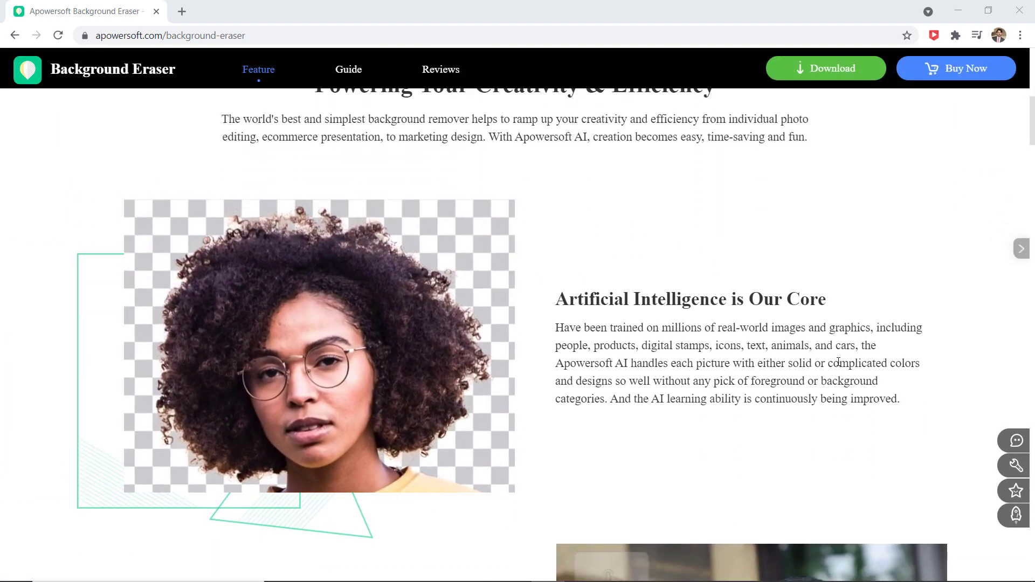
pyautogui.scroll(-6, 551, 440)
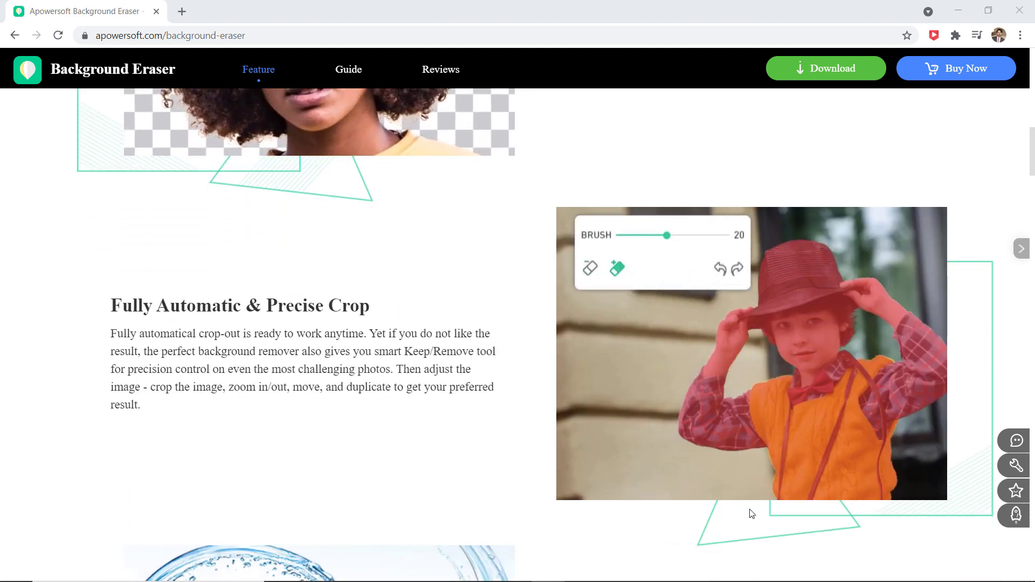
pyautogui.scroll(-7, 752, 513)
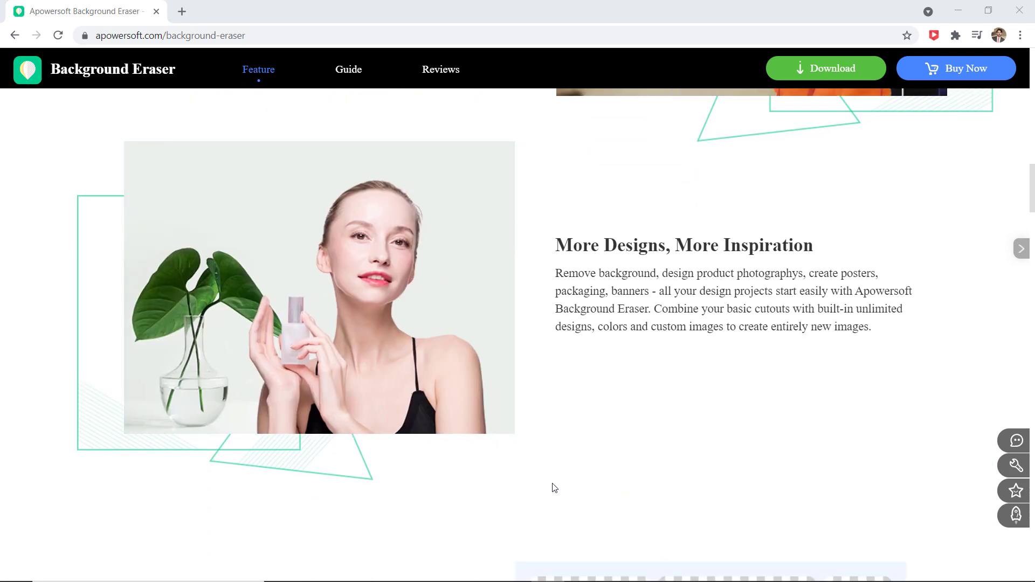
pyautogui.scroll(-7, 554, 487)
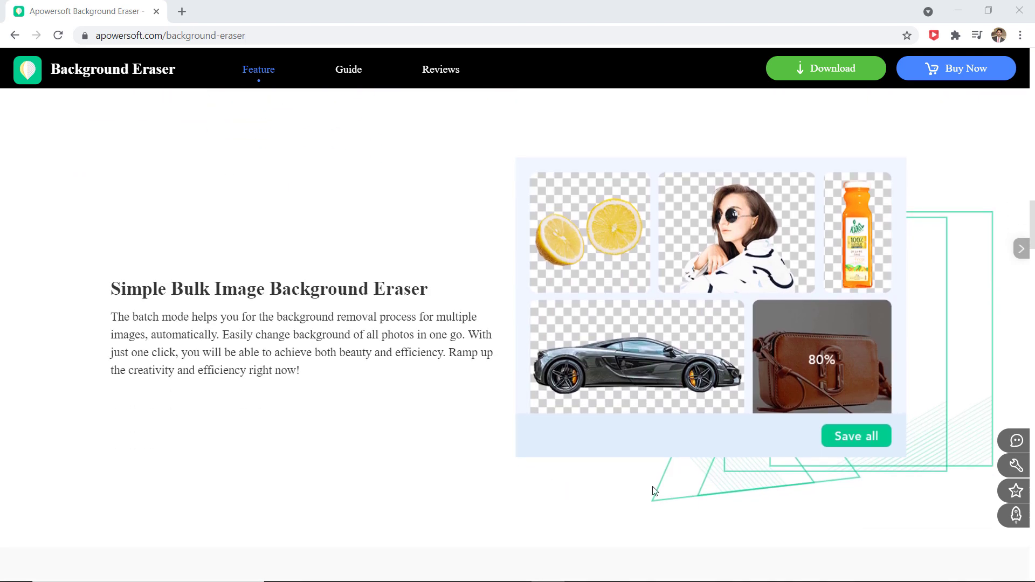
pyautogui.scroll(-8, 722, 498)
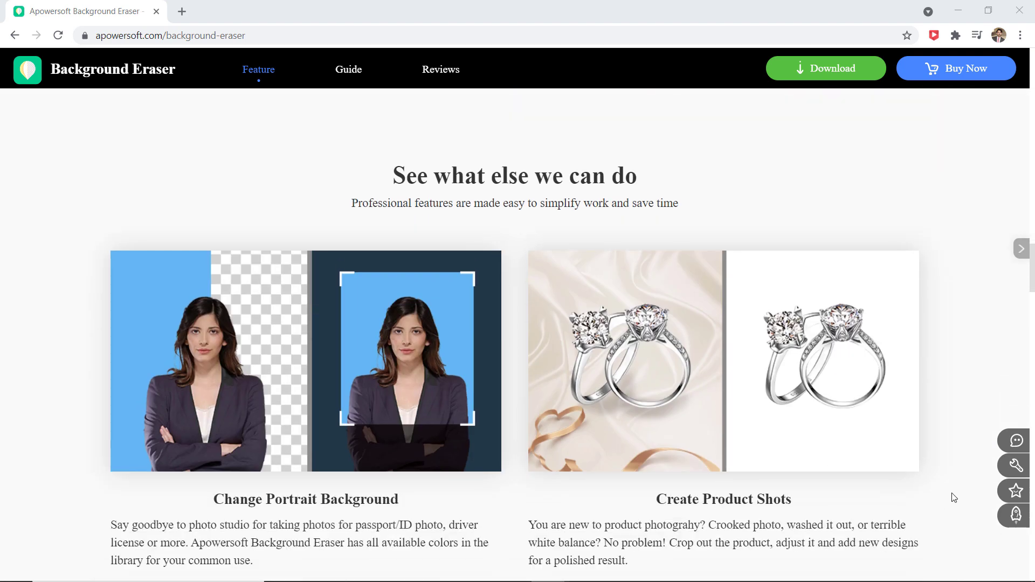
pyautogui.scroll(20, 963, 497)
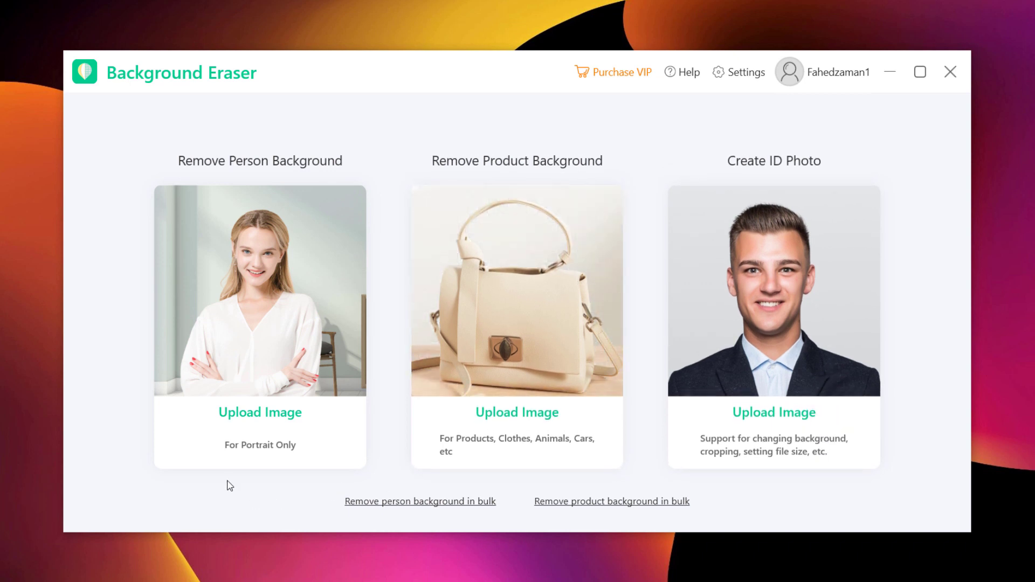
# Upload the portrait IMG_4016 under Remove Person Background and dismiss the manual-editing tip
pyautogui.click(277, 300)
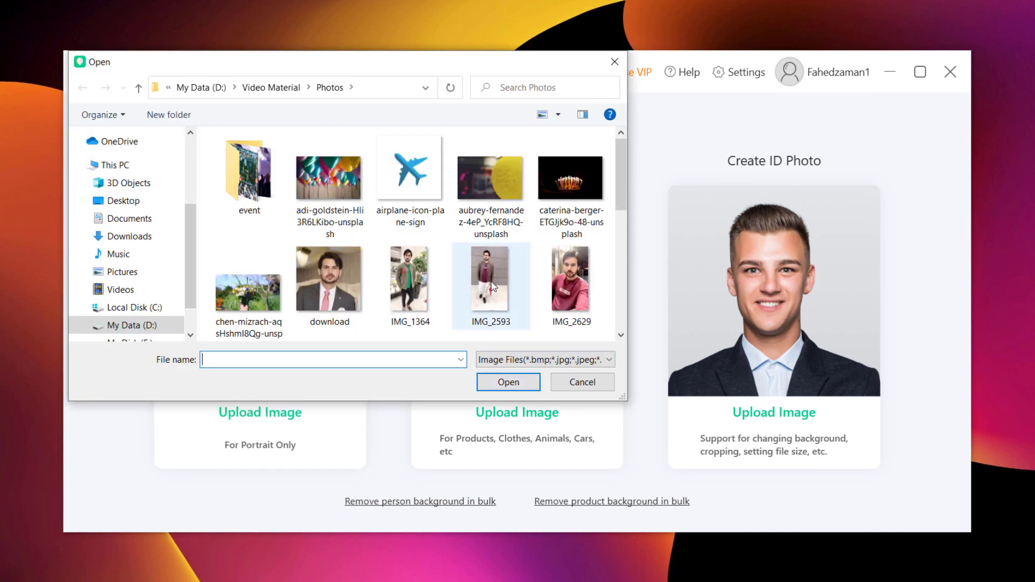
pyautogui.scroll(-5, 490, 281)
pyautogui.scroll(3, 491, 281)
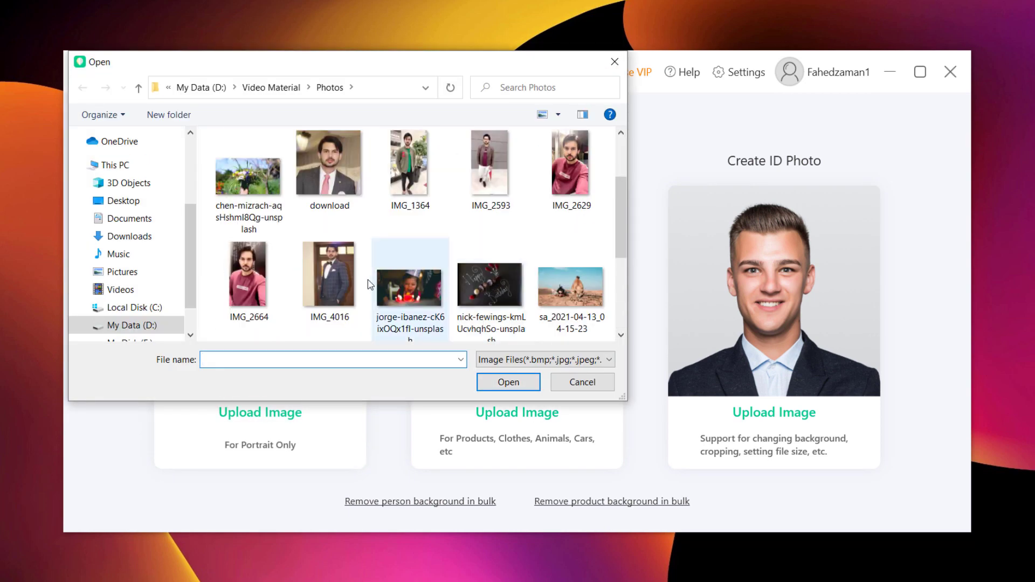
pyautogui.click(329, 275)
pyautogui.click(493, 382)
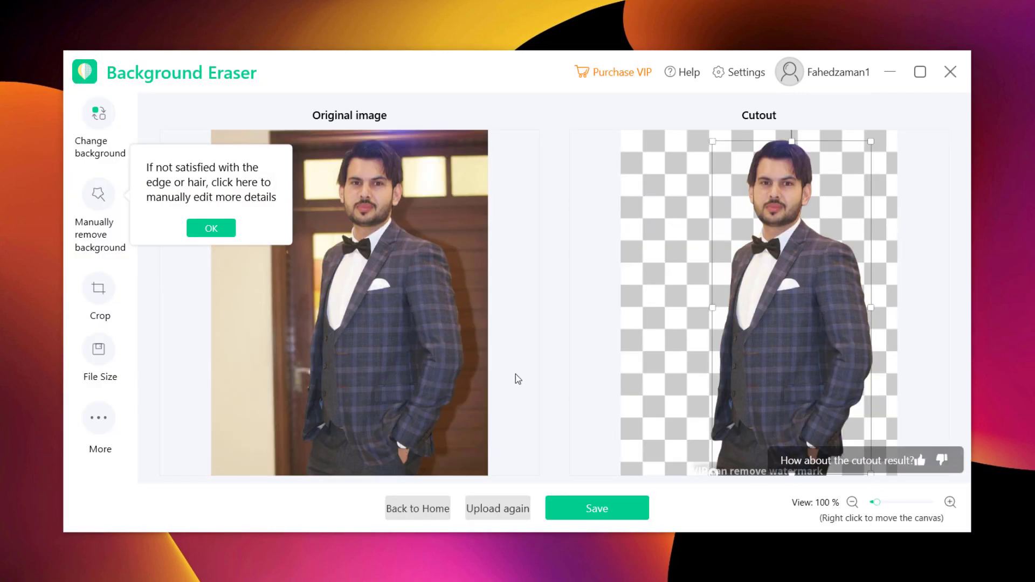
pyautogui.click(207, 234)
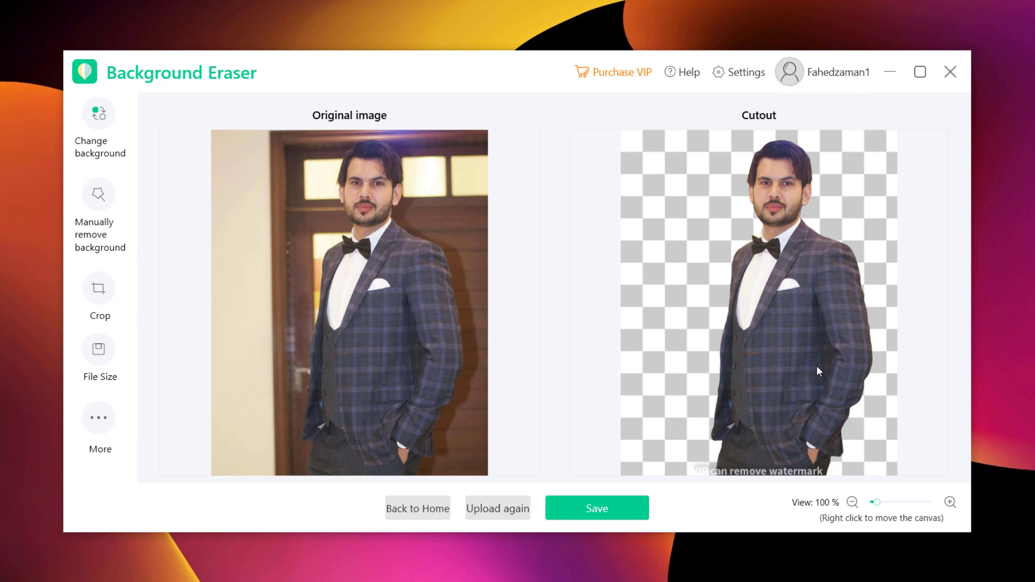
# Switch to manual background removal, zoom in on the man, and set the brush to Keep
pyautogui.click(99, 193)
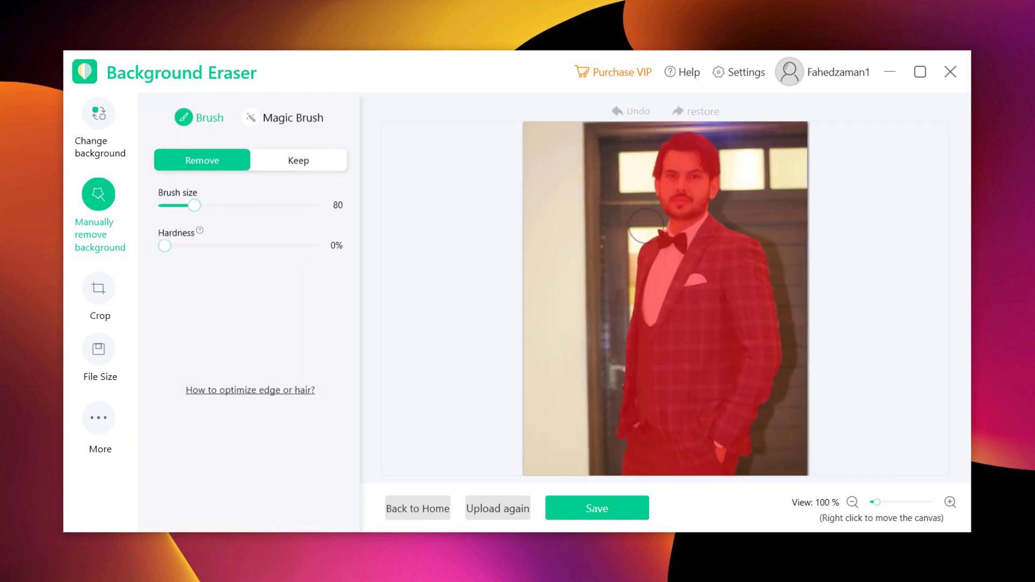
pyautogui.click(950, 502)
pyautogui.click(950, 501)
pyautogui.click(950, 502)
pyautogui.click(949, 502)
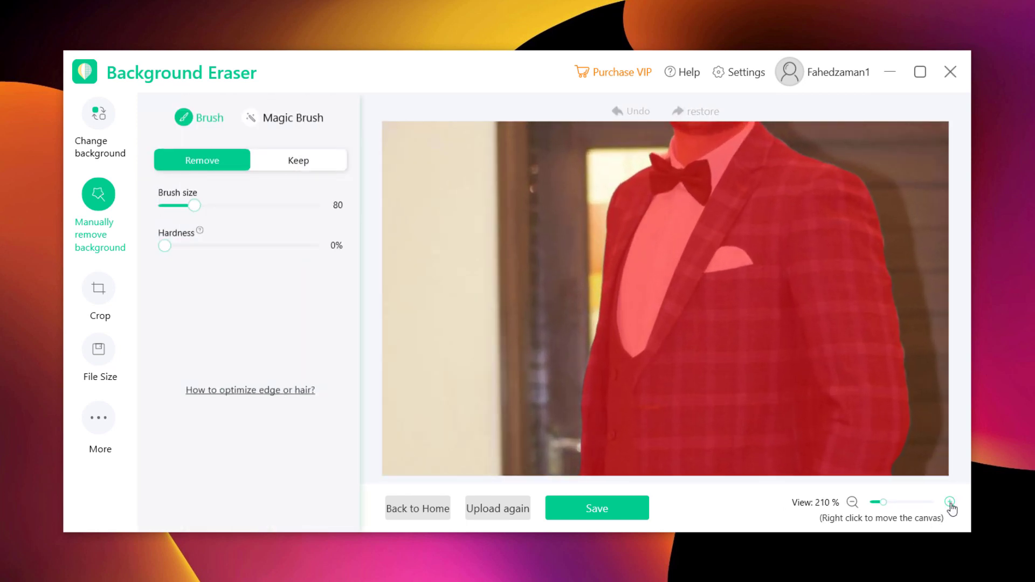
pyautogui.click(949, 502)
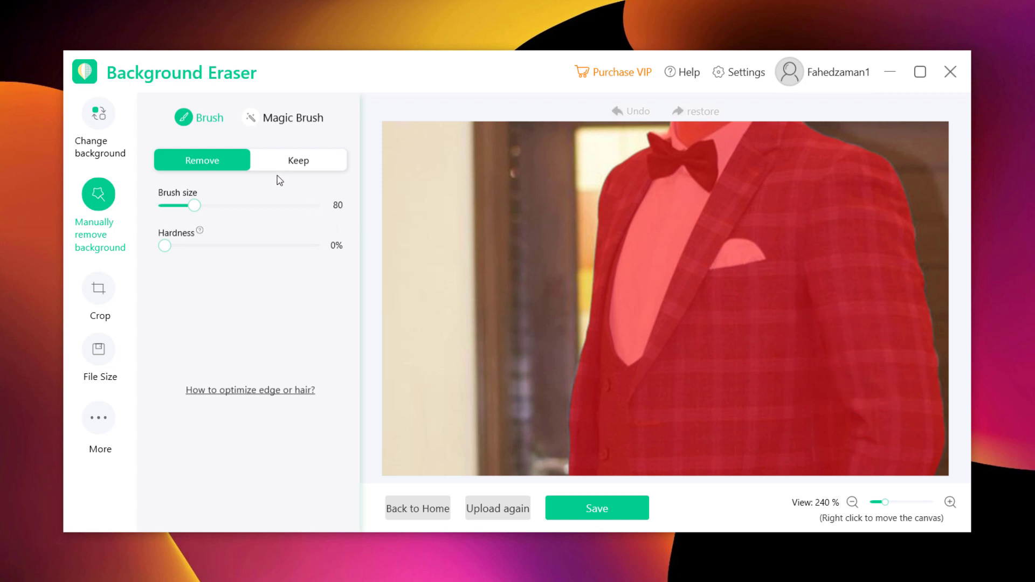
pyautogui.click(294, 165)
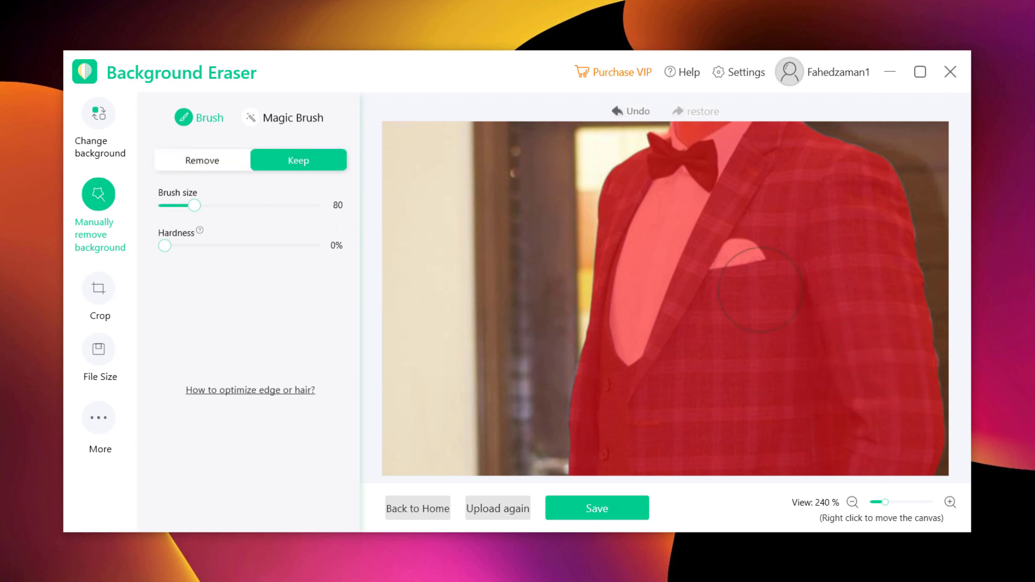
pyautogui.scroll(-5, 760, 289)
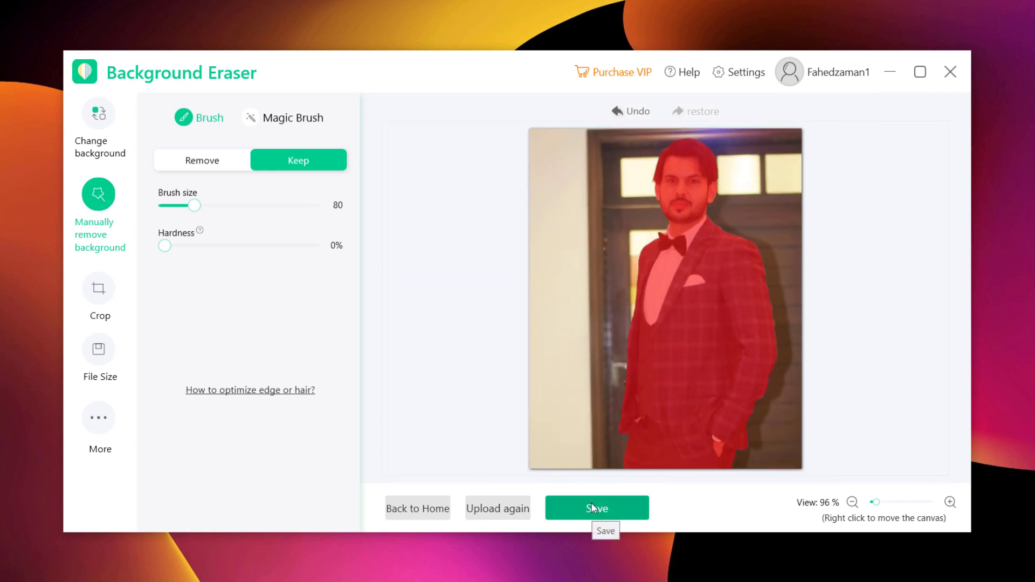
# Save the transparent cutout as IMG_4016.PNG and view it from the Photos folder
pyautogui.click(100, 148)
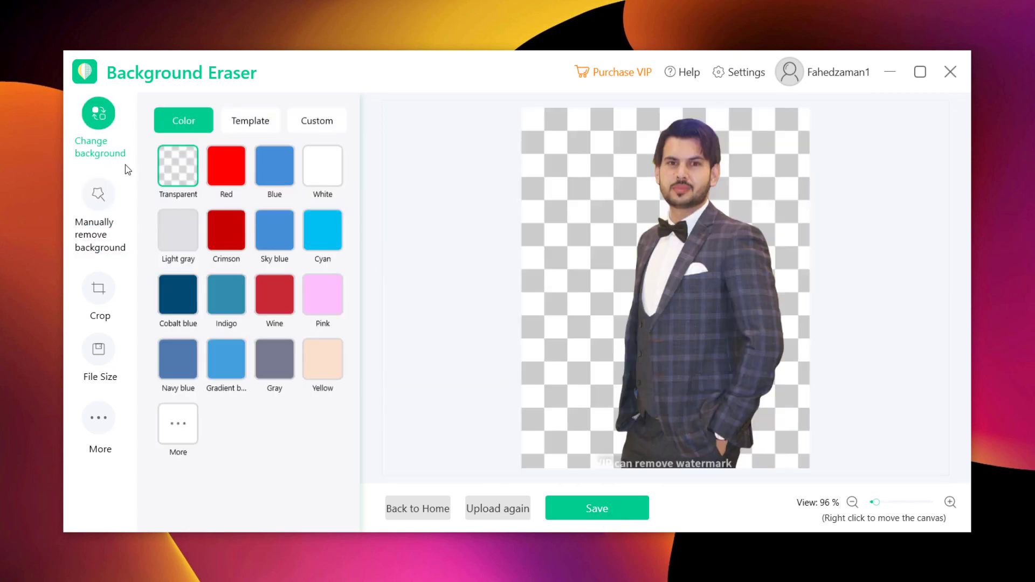
pyautogui.click(618, 501)
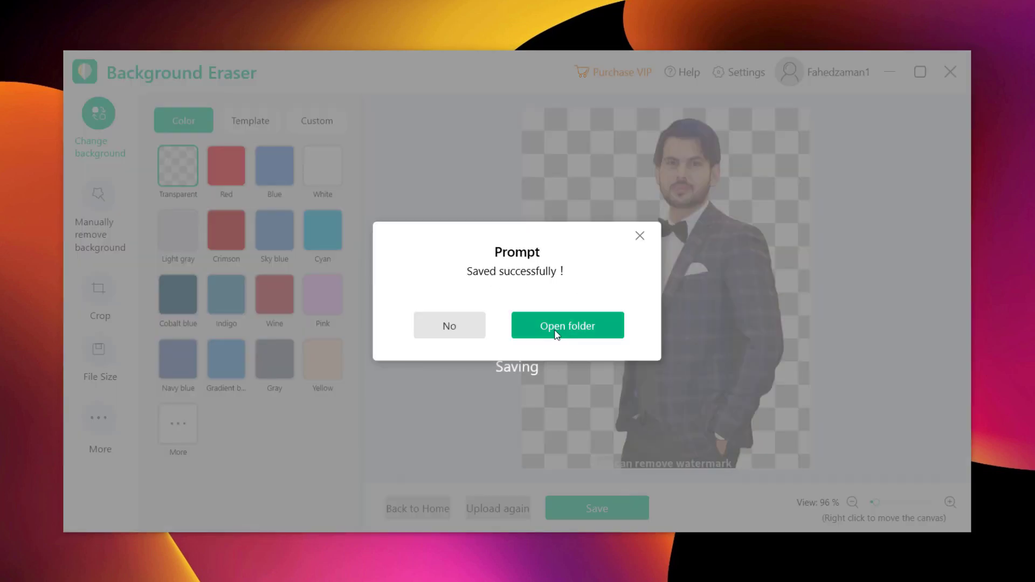
pyautogui.click(537, 327)
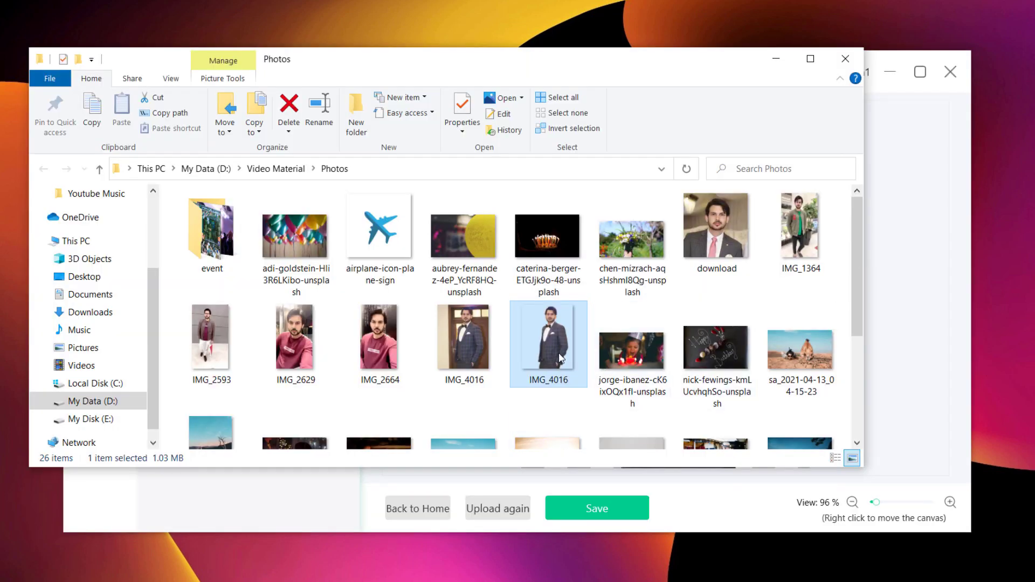
pyautogui.doubleClick(576, 370)
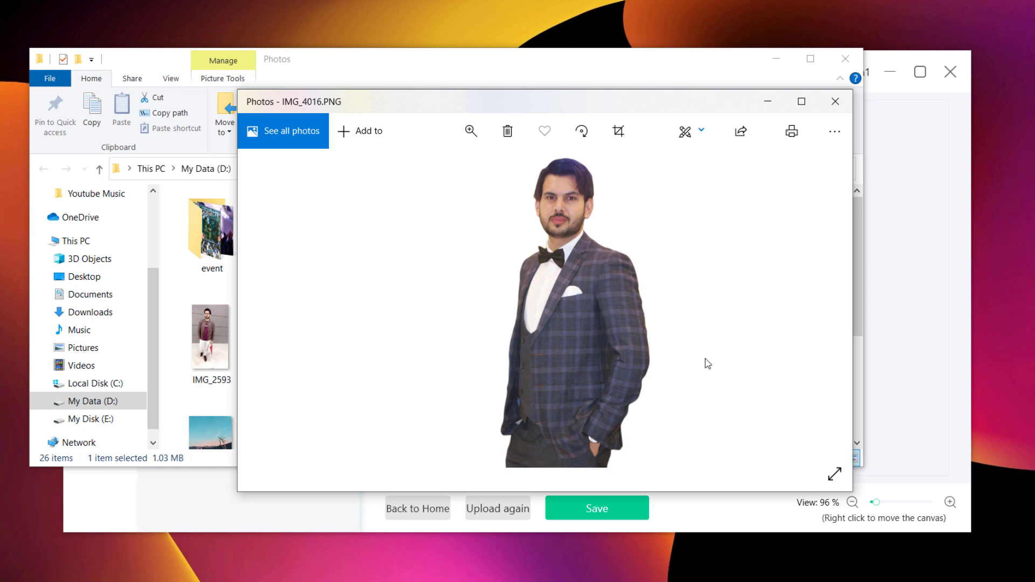
pyautogui.click(839, 100)
# Close the folder, then try blue, white, crimson and light gray backgrounds before settling on sky blue
pyautogui.click(851, 60)
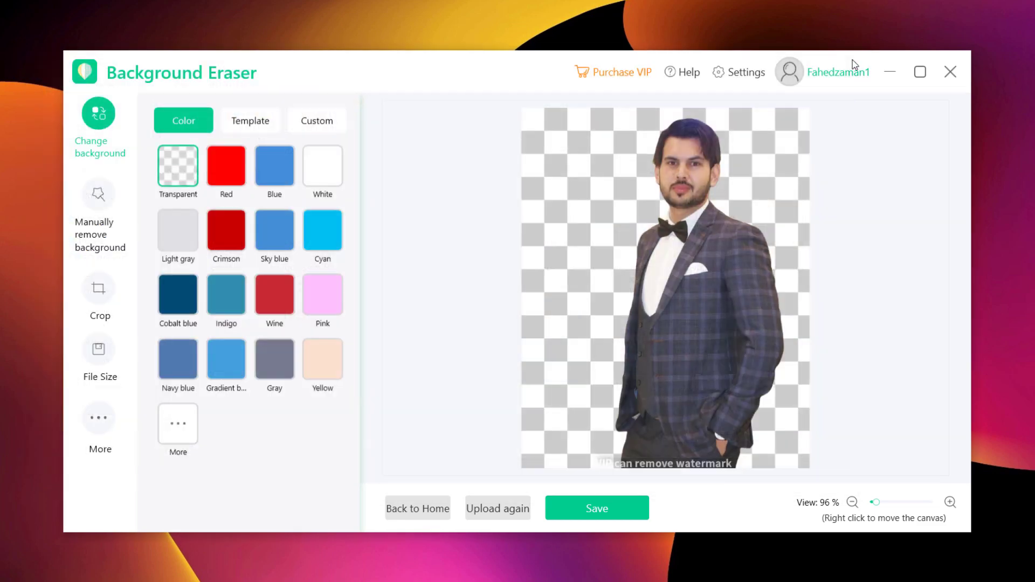
pyautogui.click(275, 181)
pyautogui.click(327, 172)
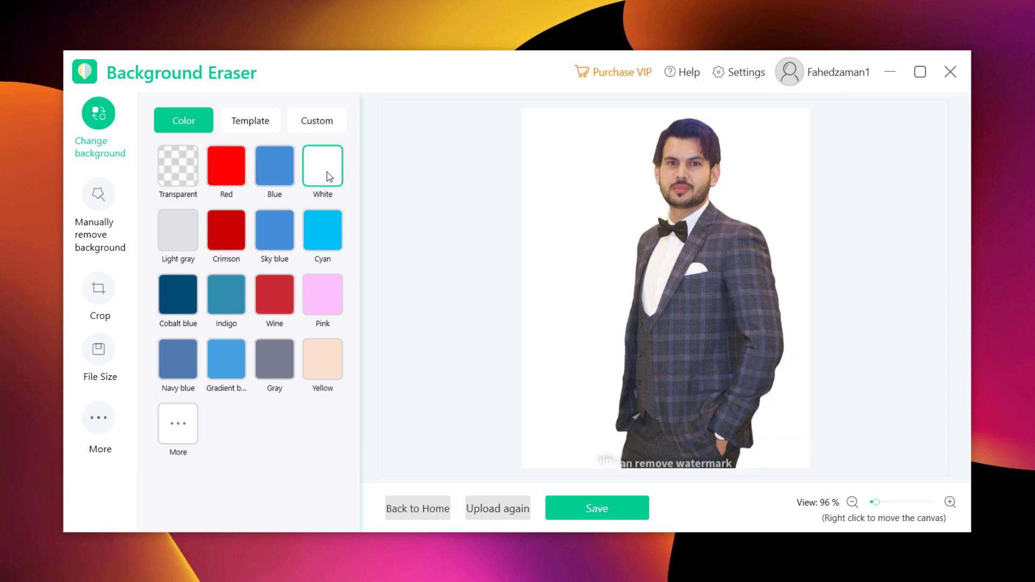
pyautogui.click(219, 236)
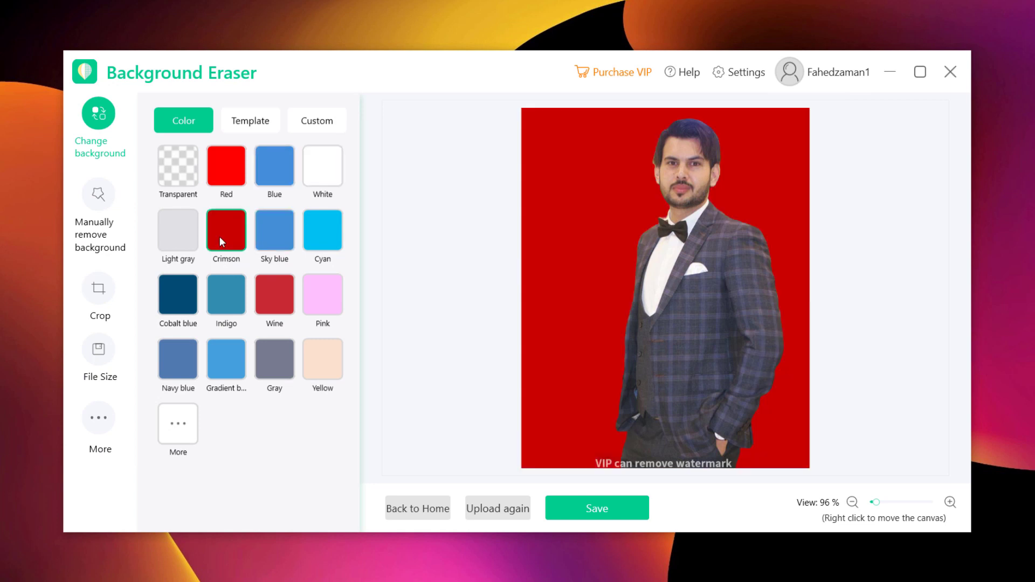
pyautogui.click(191, 234)
pyautogui.click(268, 237)
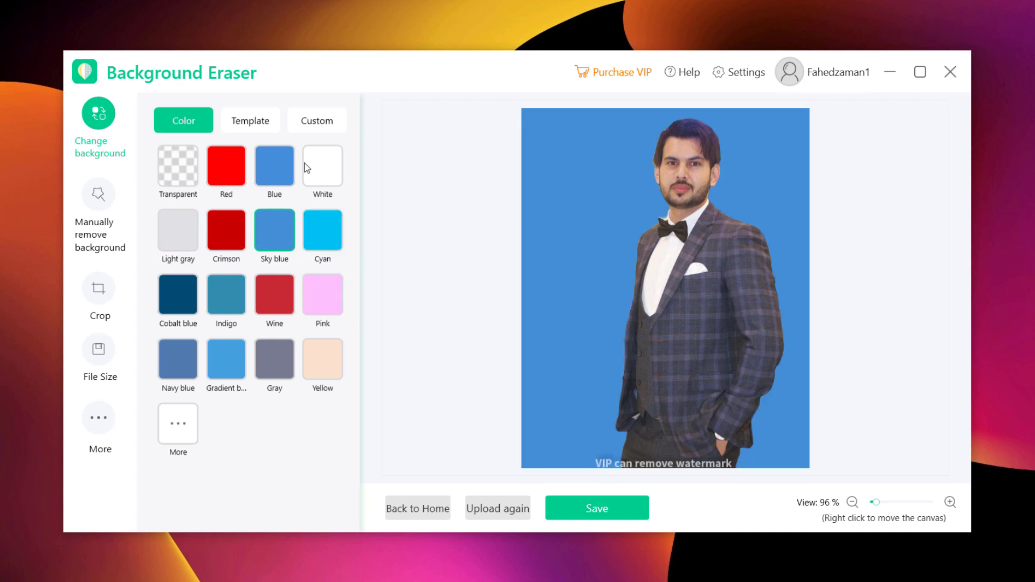
pyautogui.click(260, 125)
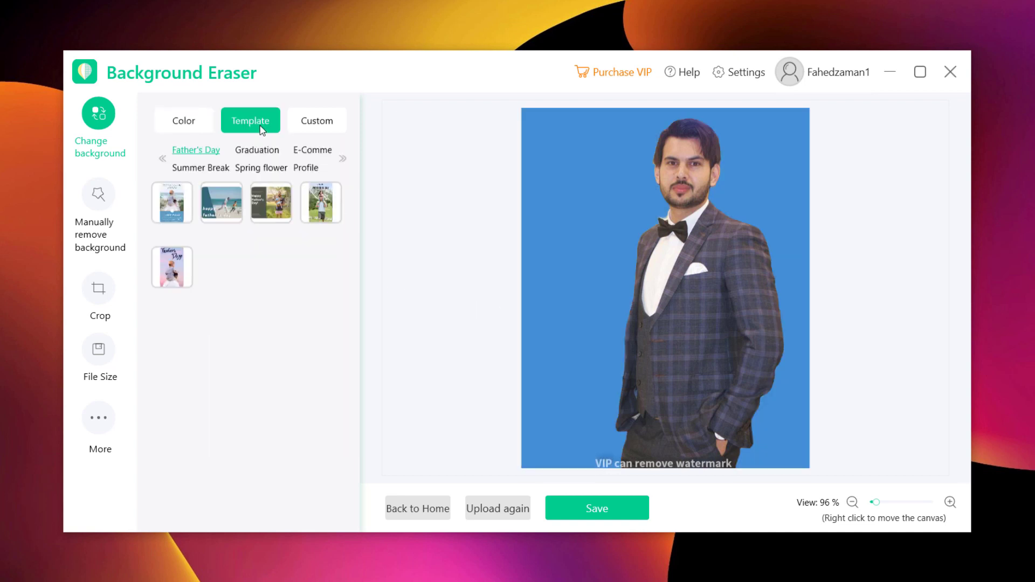
# Try the Graduation lawn and library bookshelf templates, then apply the amusement-park scenery
pyautogui.click(257, 150)
pyautogui.click(271, 202)
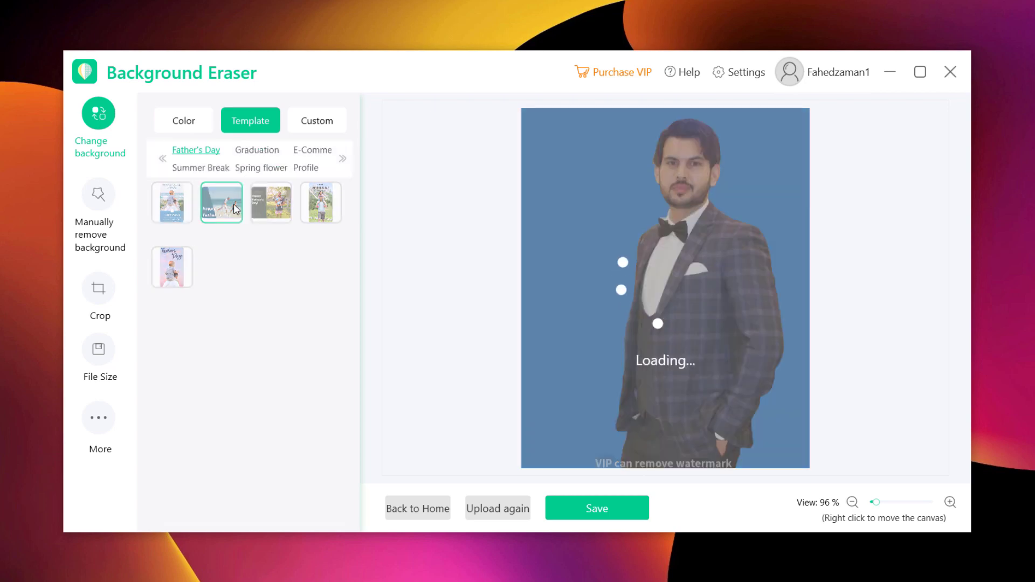
pyautogui.click(340, 158)
pyautogui.click(279, 150)
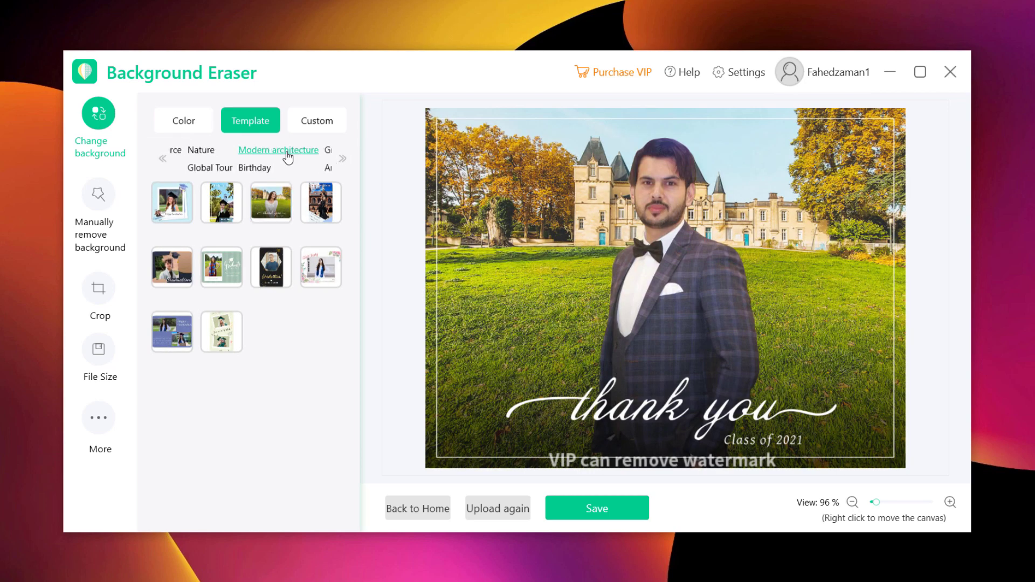
pyautogui.click(225, 215)
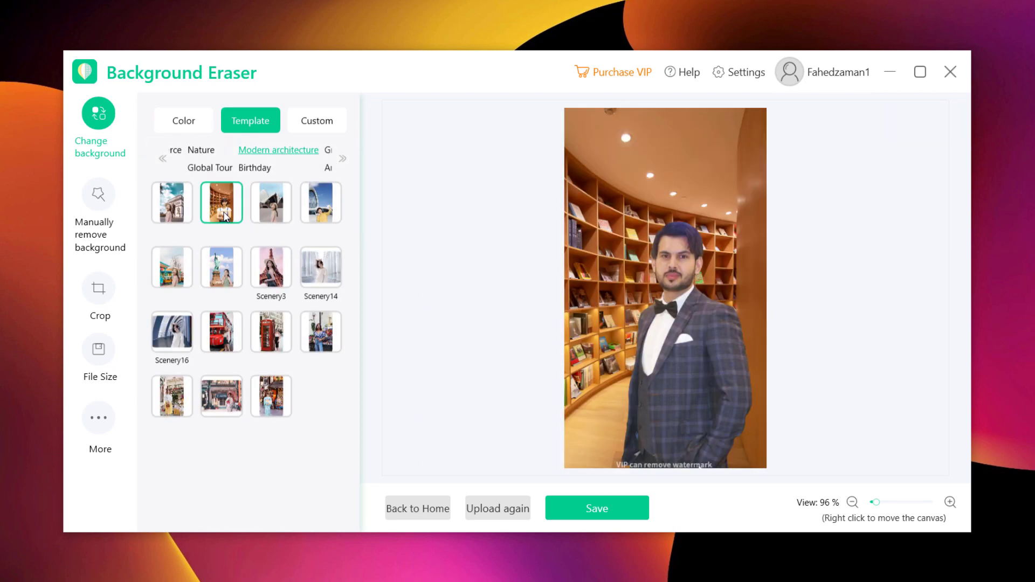
pyautogui.click(171, 267)
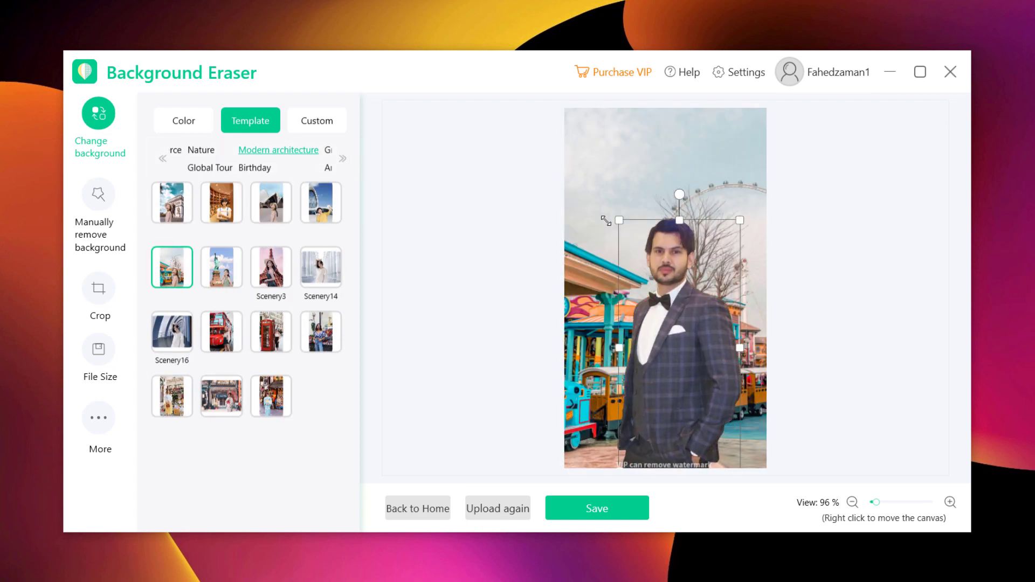
# Shift the man slightly right on the amusement-park scene and start adding a custom background
pyautogui.click(675, 300)
pyautogui.moveTo(675, 300); pyautogui.dragTo(690, 300)
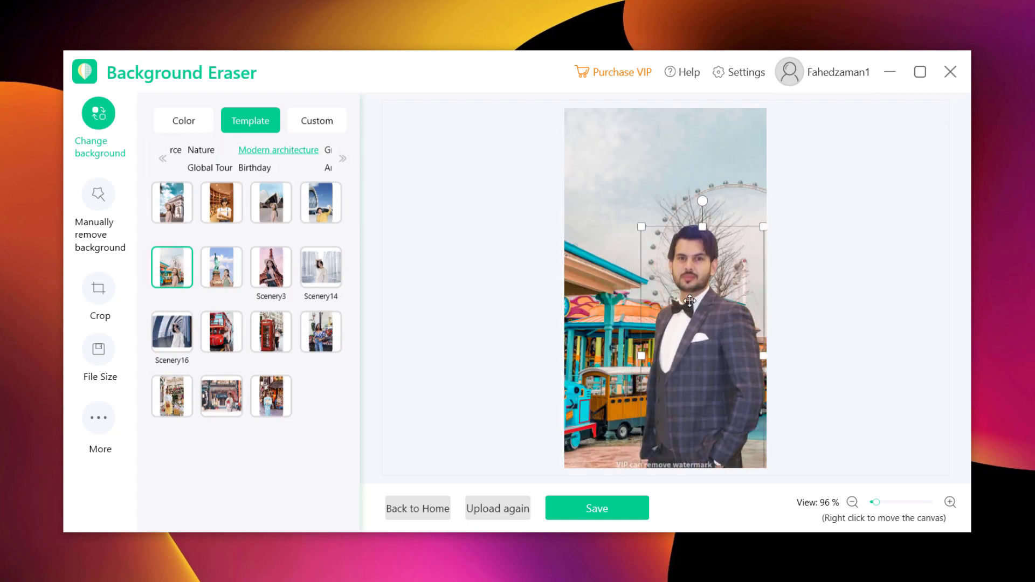
pyautogui.click(391, 203)
pyautogui.click(314, 127)
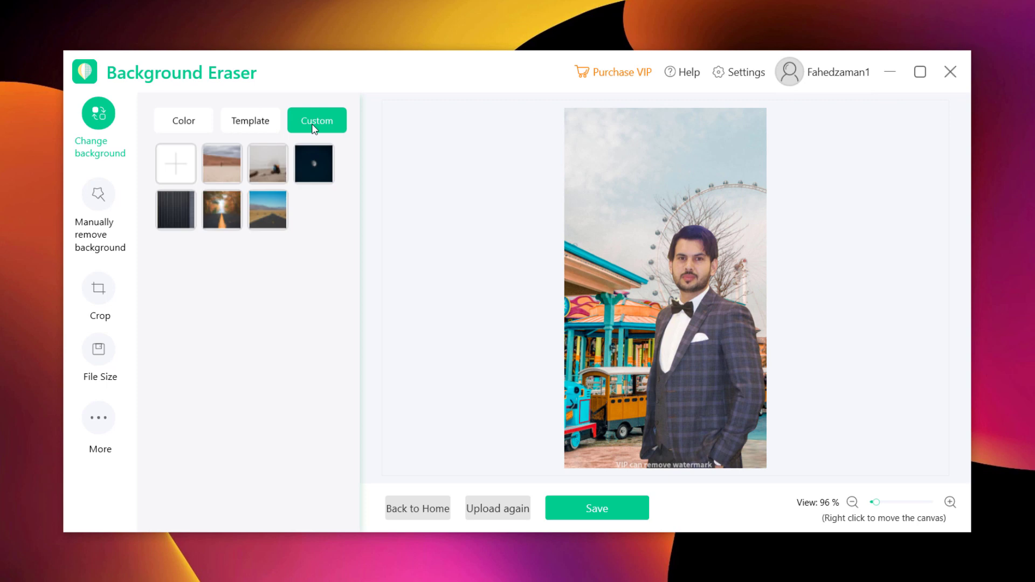
pyautogui.click(183, 169)
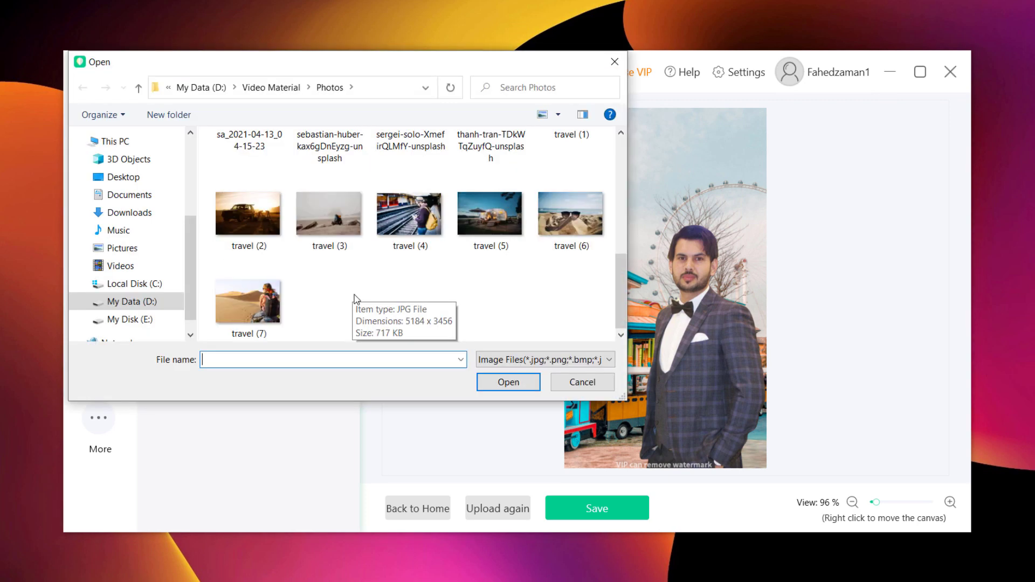
# Use travel (2) sunset photo as background, enlarge the man, move him right, and save
pyautogui.click(261, 237)
pyautogui.click(510, 383)
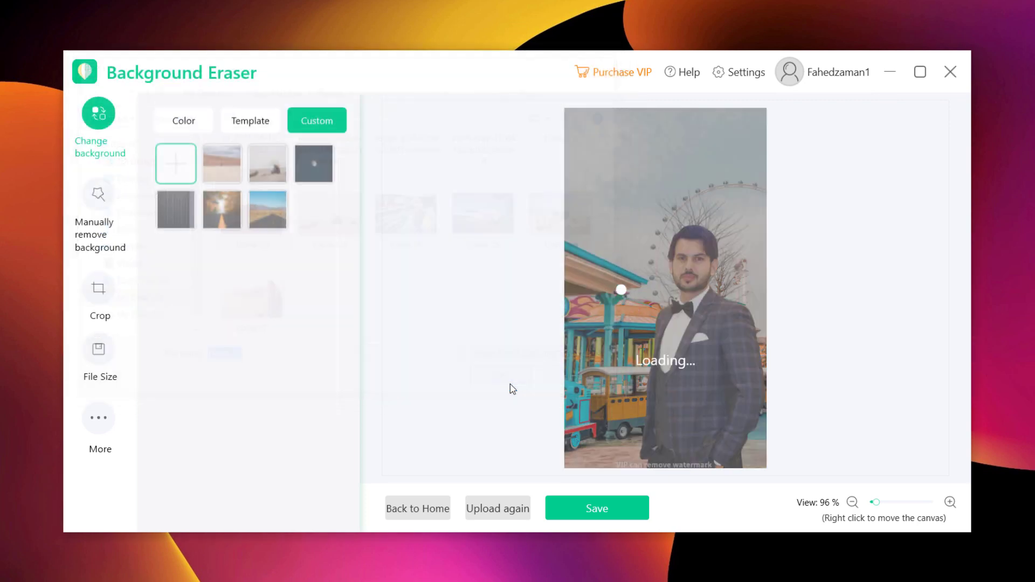
pyautogui.click(690, 358)
pyautogui.moveTo(691, 359); pyautogui.dragTo(684, 401)
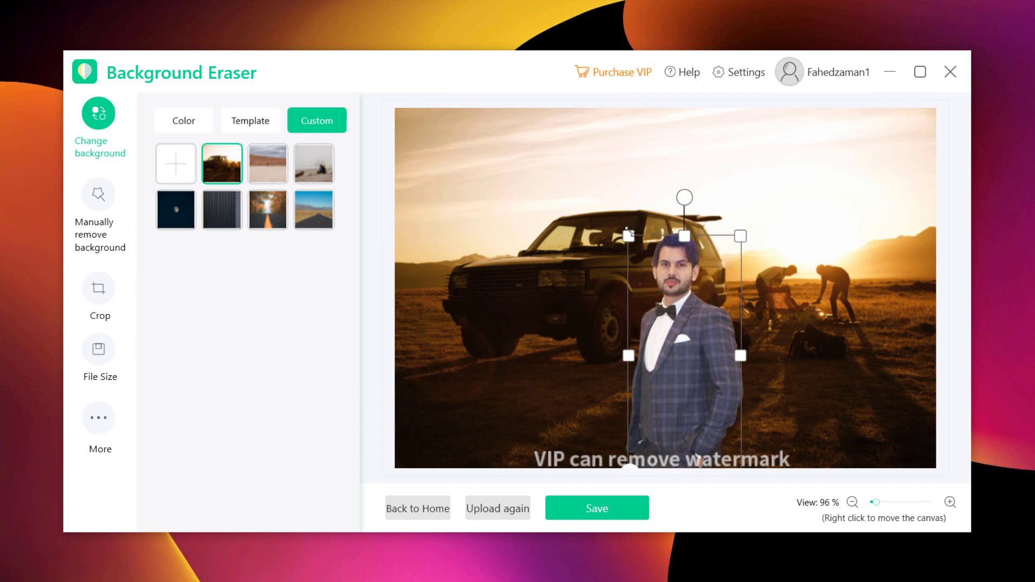
pyautogui.moveTo(629, 230); pyautogui.dragTo(557, 189)
pyautogui.moveTo(676, 294); pyautogui.dragTo(817, 286)
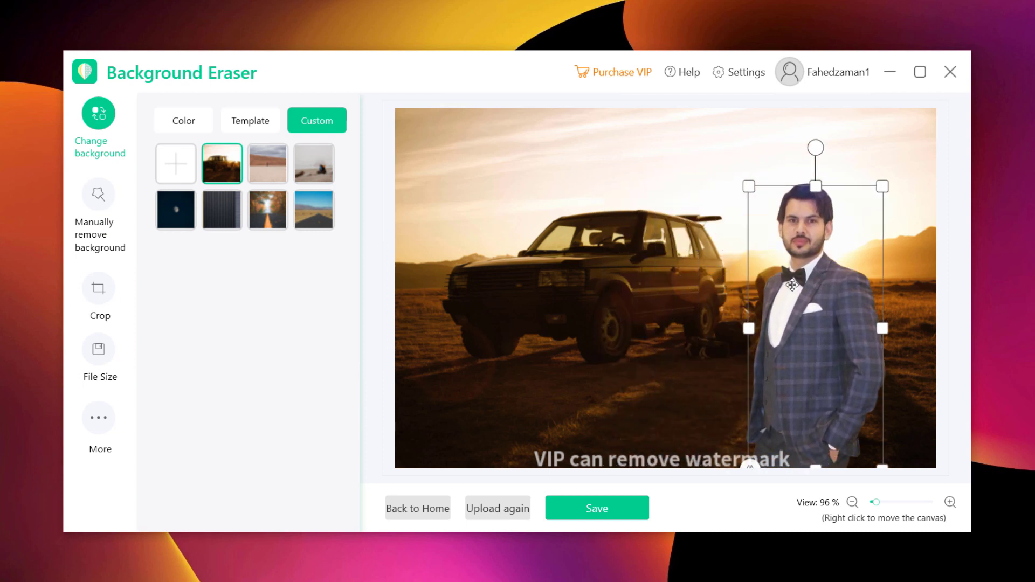
pyautogui.click(598, 341)
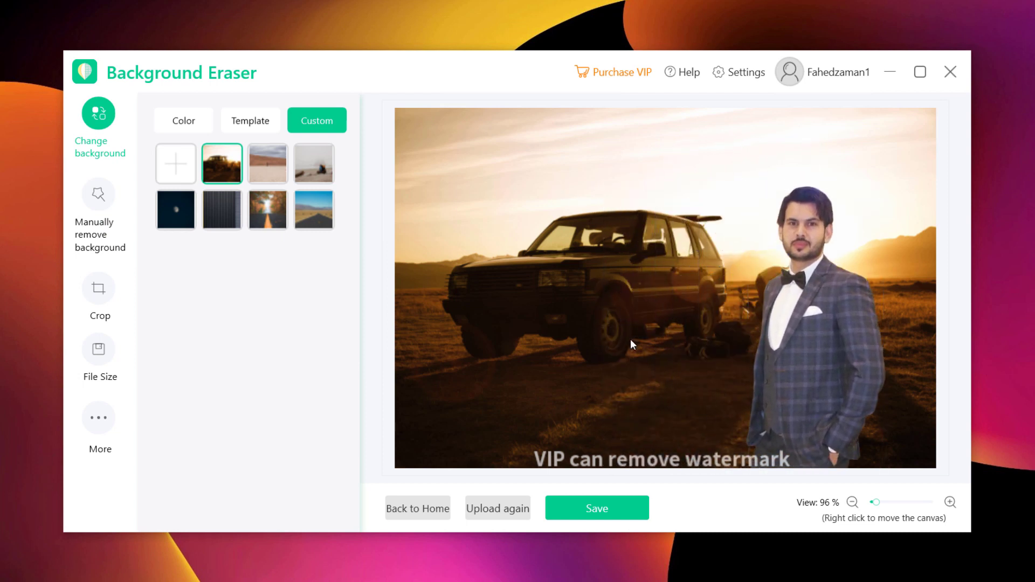
pyautogui.click(617, 506)
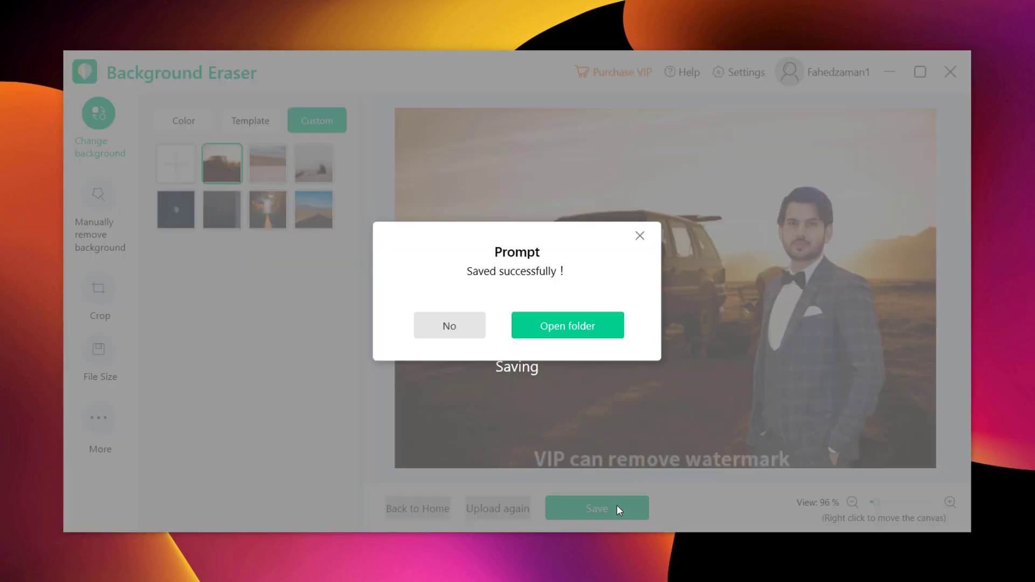
pyautogui.click(598, 333)
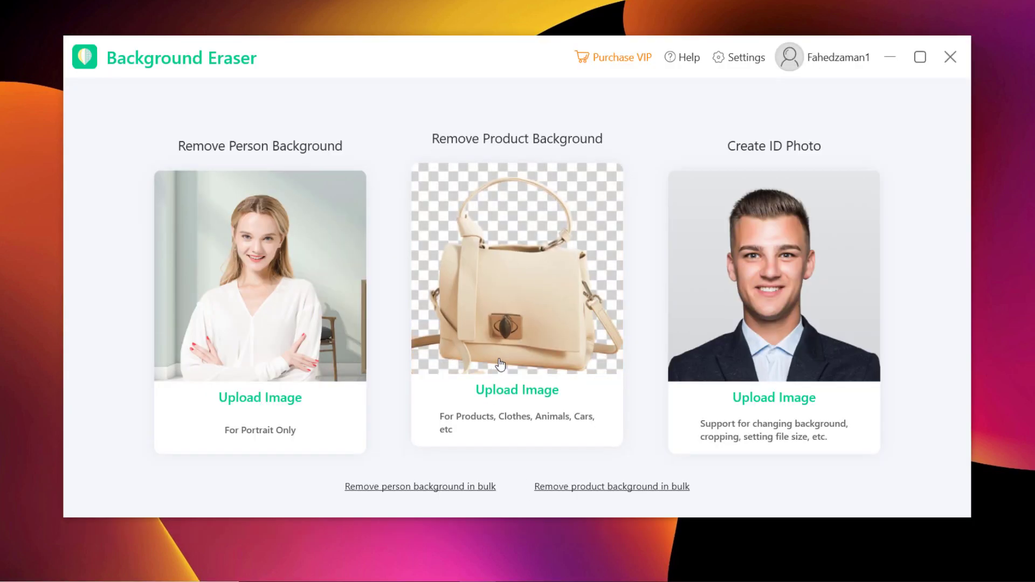
# Upload the bag-and-cap photo from Downloads under Remove Product Background
pyautogui.click(534, 401)
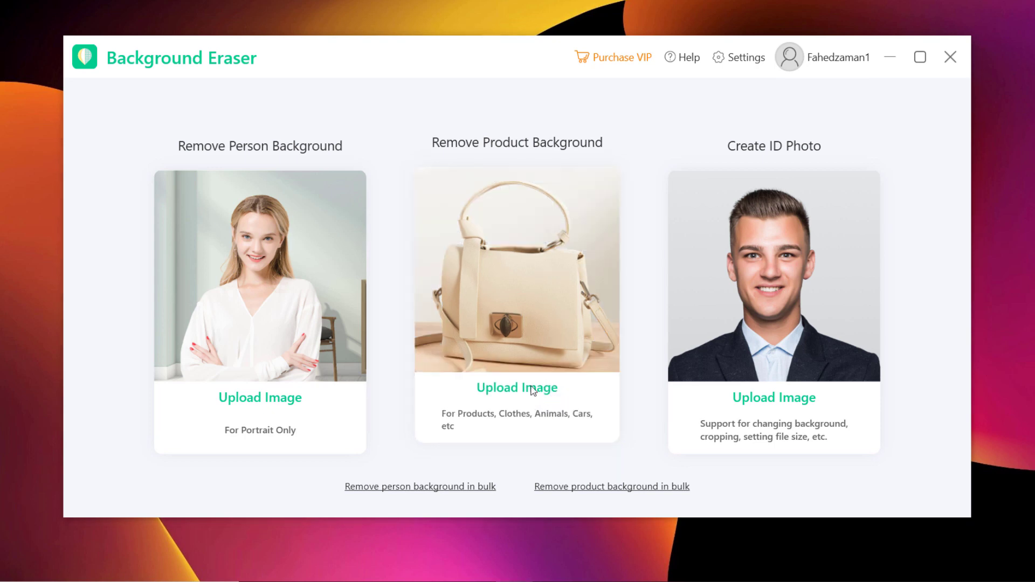
pyautogui.click(533, 390)
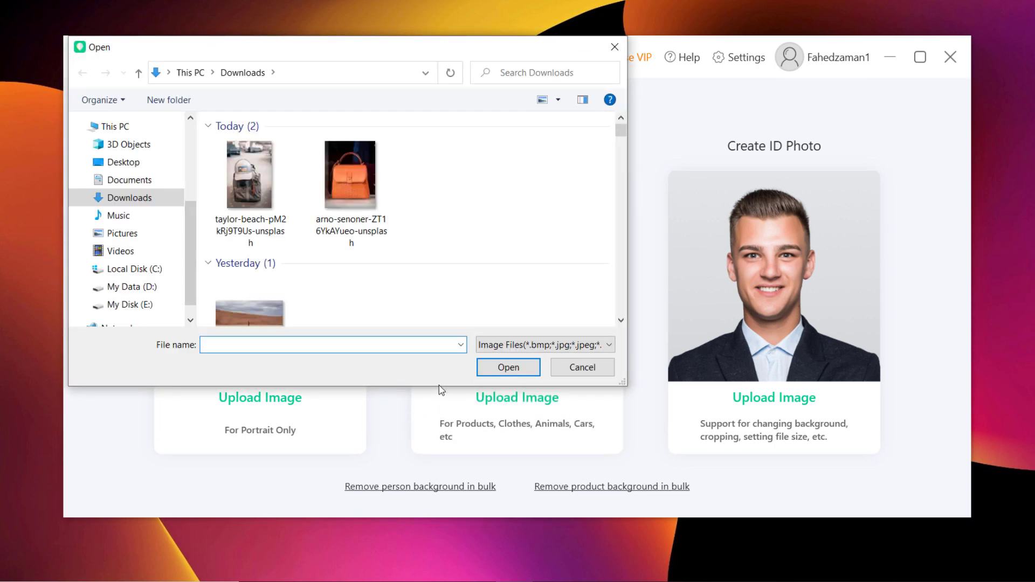
pyautogui.click(270, 210)
pyautogui.click(493, 375)
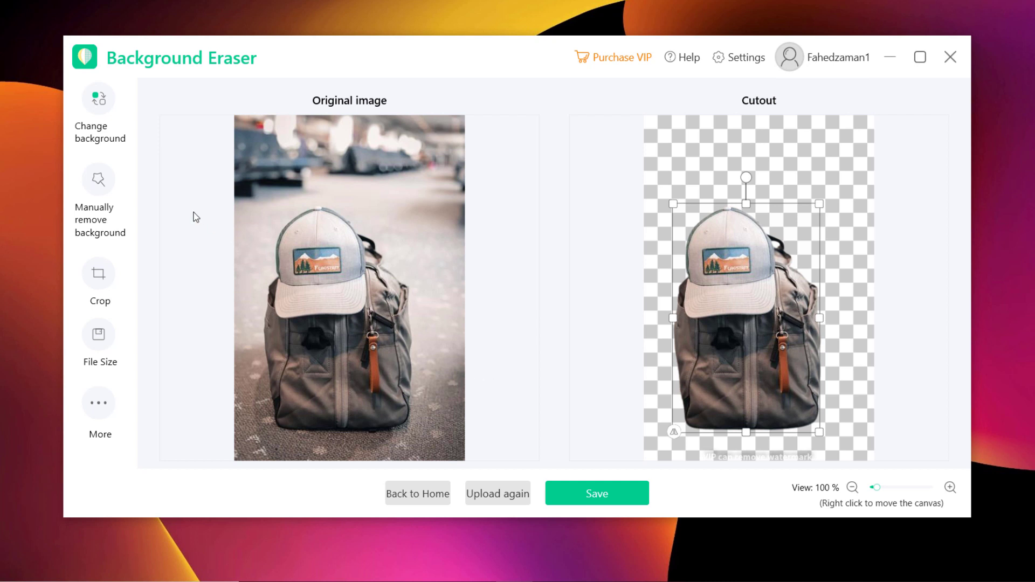
pyautogui.click(87, 119)
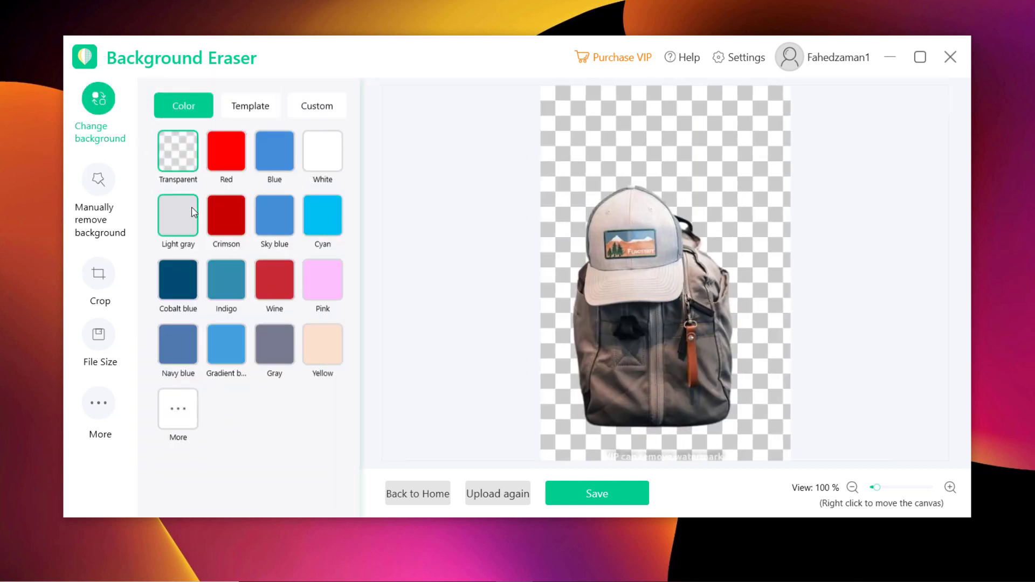
# Nudge the bag up and right and set it on light gray after trying gradient blue and indigo
pyautogui.click(179, 212)
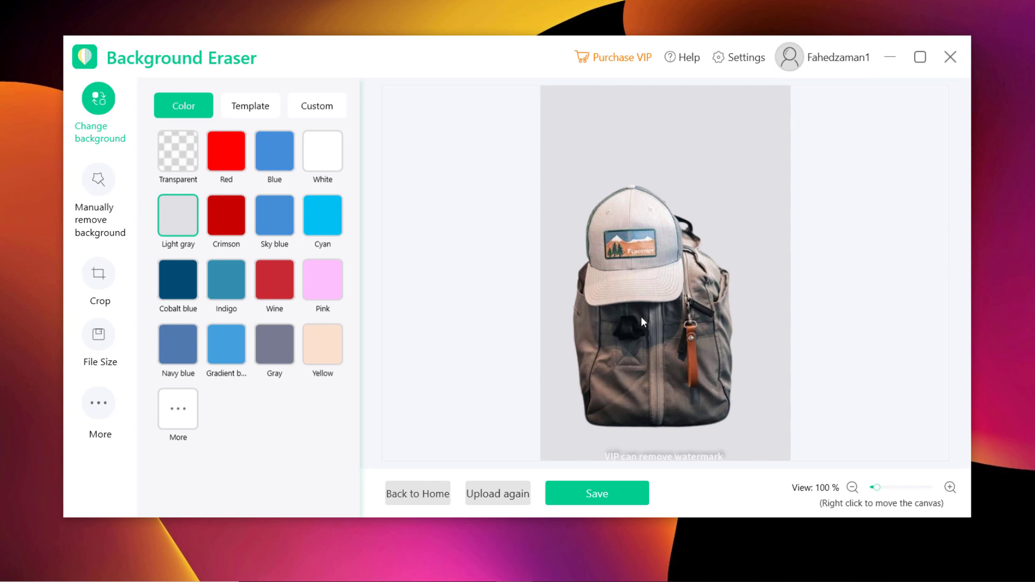
pyautogui.moveTo(641, 322); pyautogui.dragTo(663, 305)
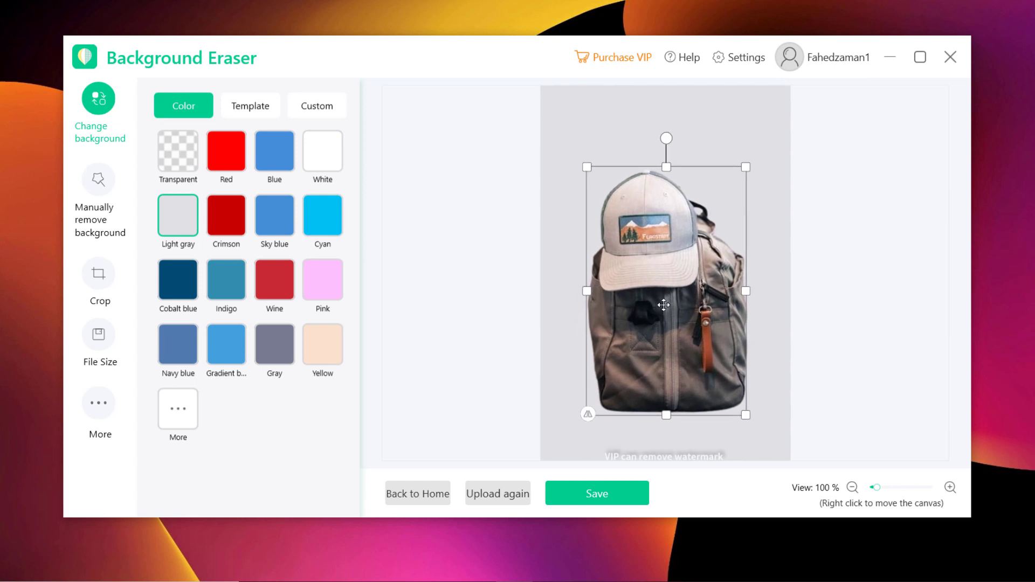
pyautogui.click(226, 345)
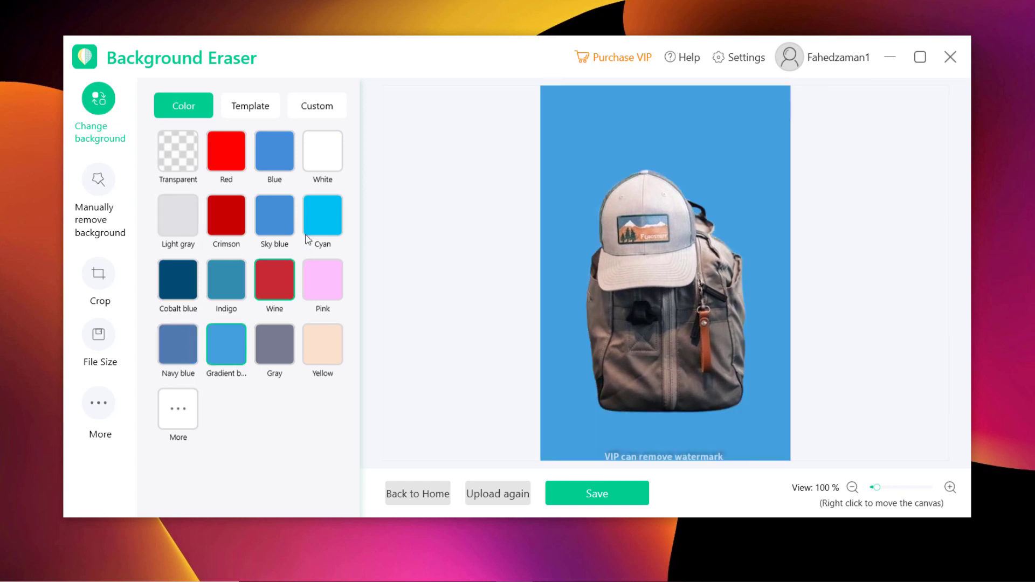
pyautogui.click(237, 284)
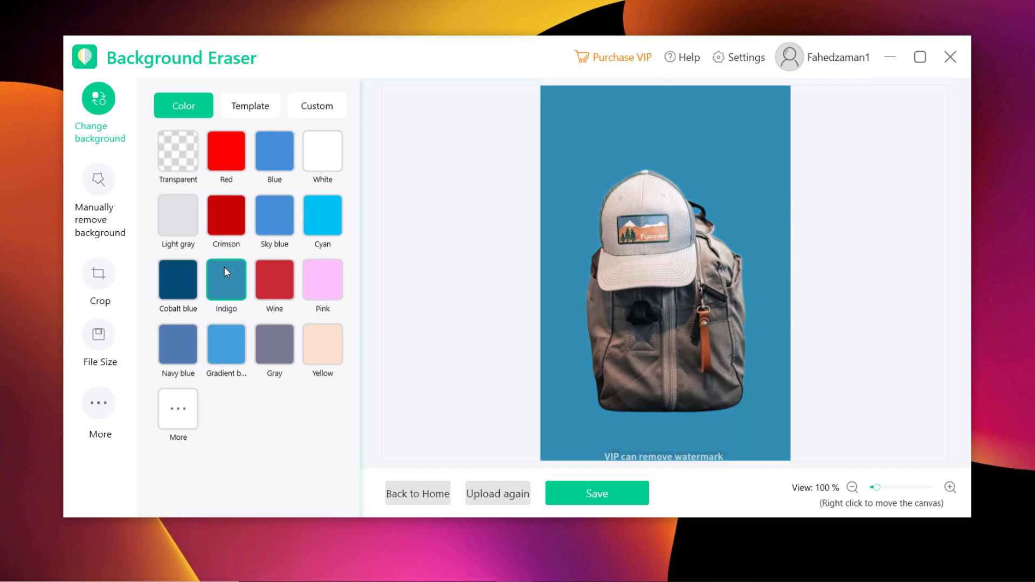
pyautogui.click(182, 218)
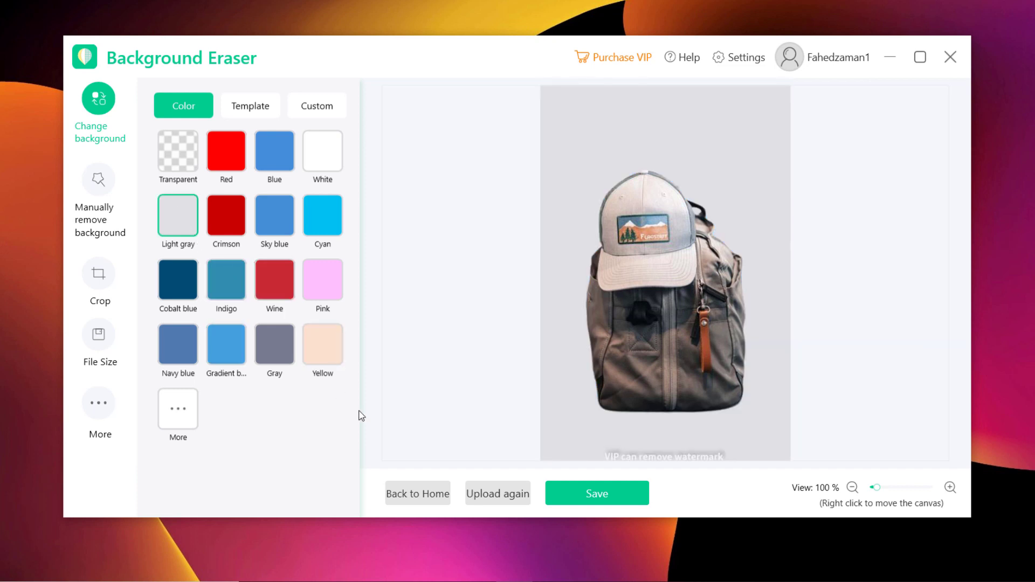
# Save the bag on light gray, confirming use of a remaining image
pyautogui.click(598, 495)
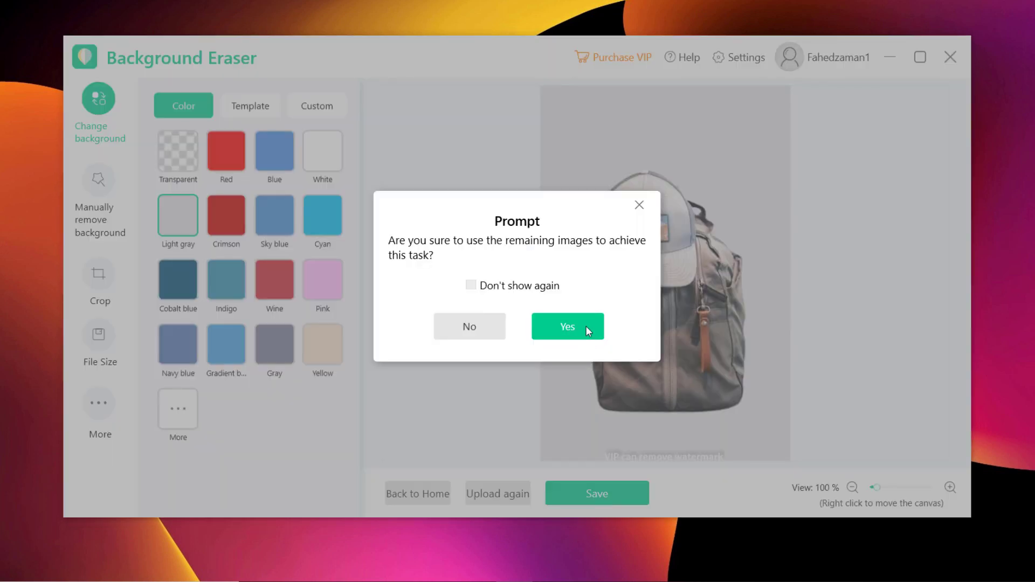
pyautogui.click(582, 321)
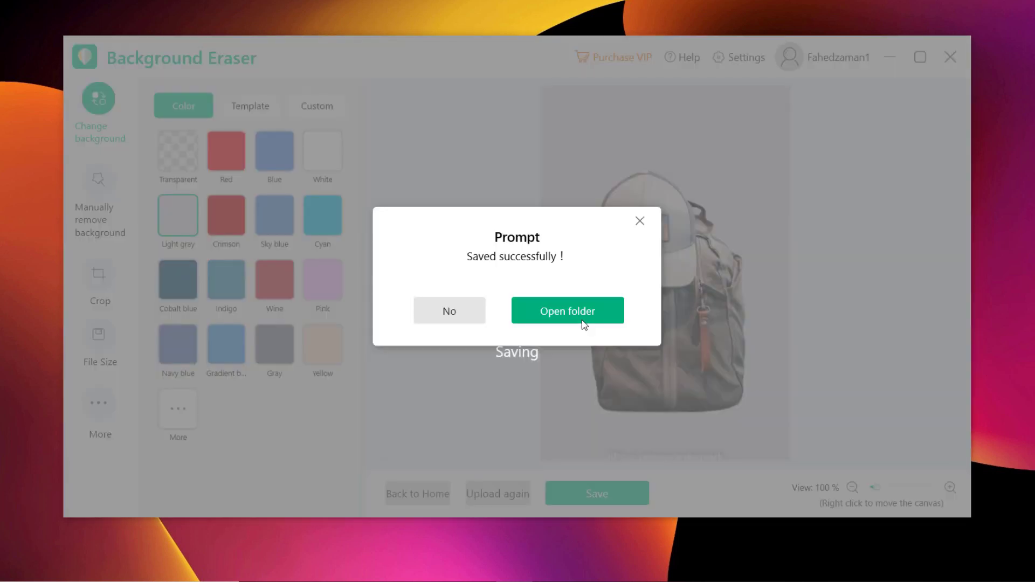
pyautogui.click(638, 221)
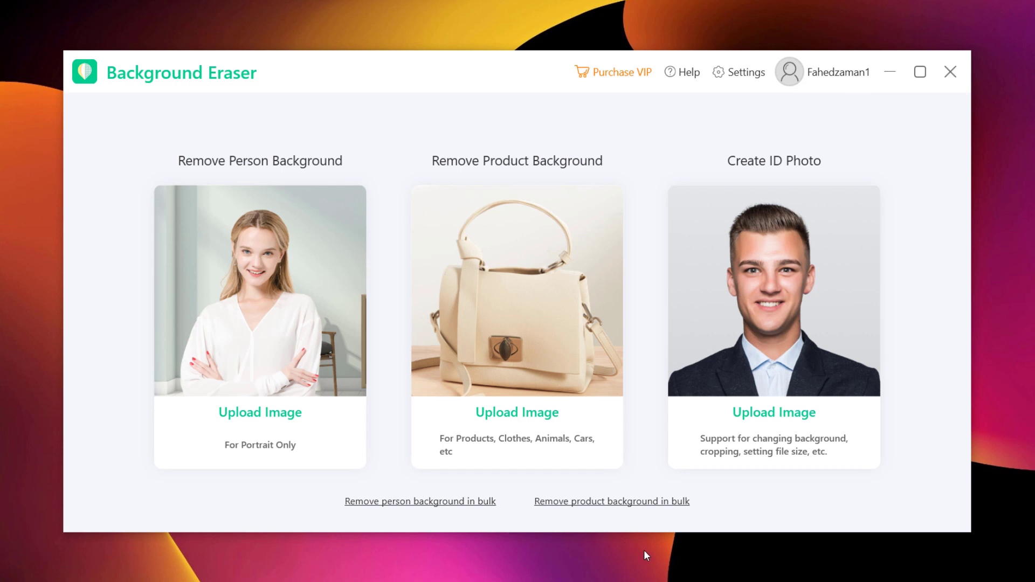
# Upload IMG_1364 as an ID photo, give it a blue background, and nudge the man right and down
pyautogui.click(756, 407)
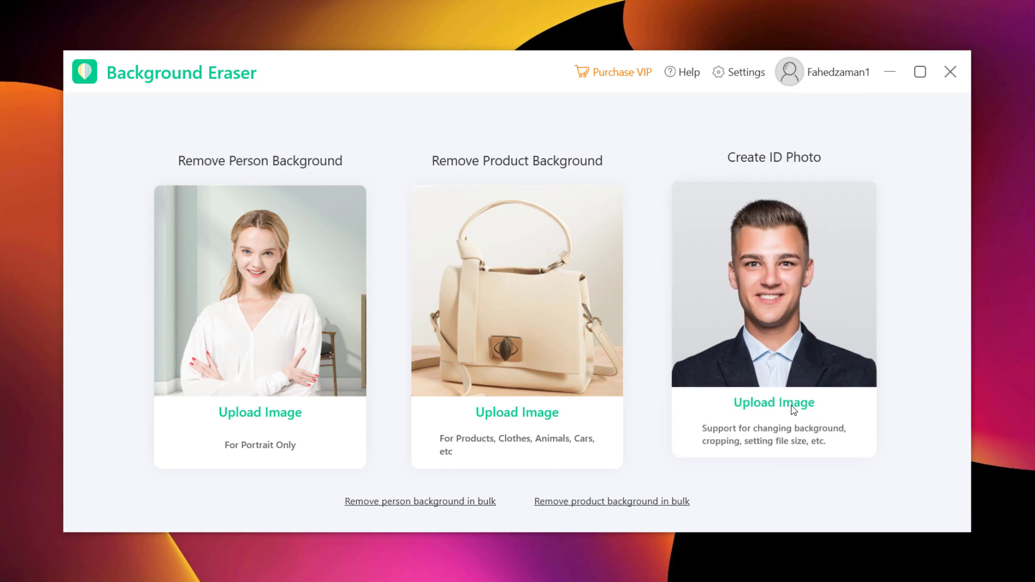
pyautogui.click(408, 280)
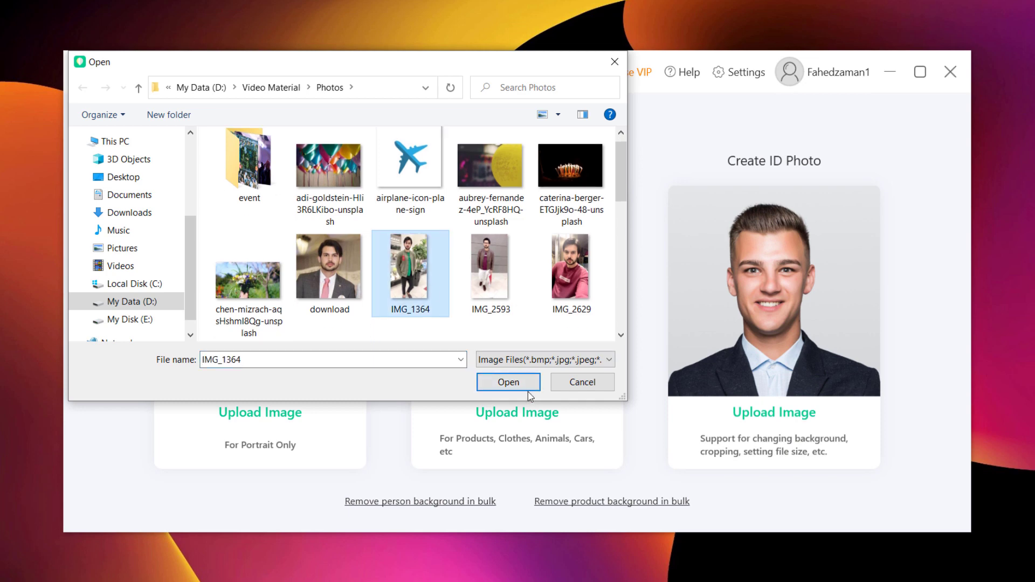
pyautogui.click(526, 386)
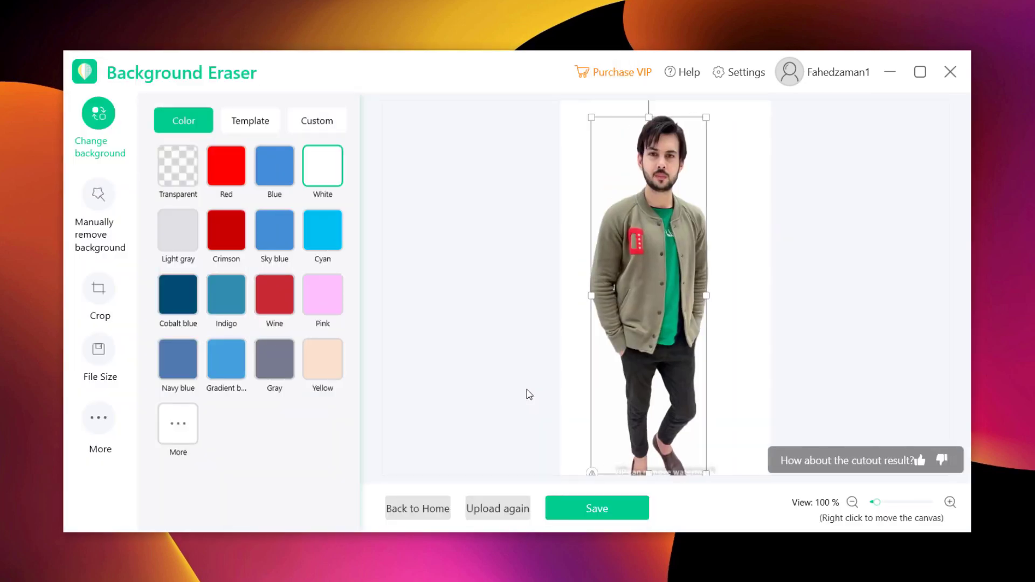
pyautogui.click(271, 164)
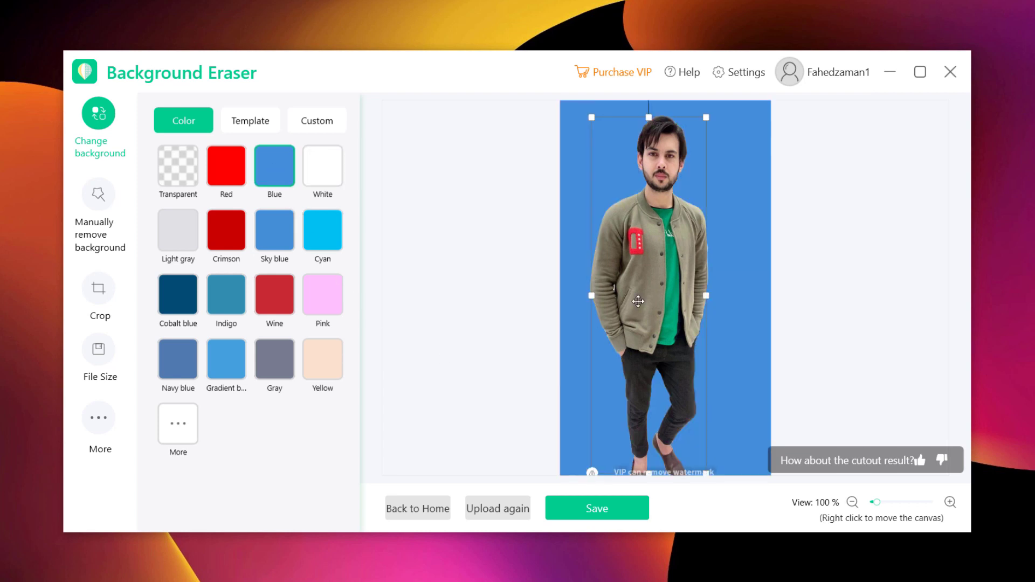
pyautogui.moveTo(639, 301); pyautogui.dragTo(646, 314)
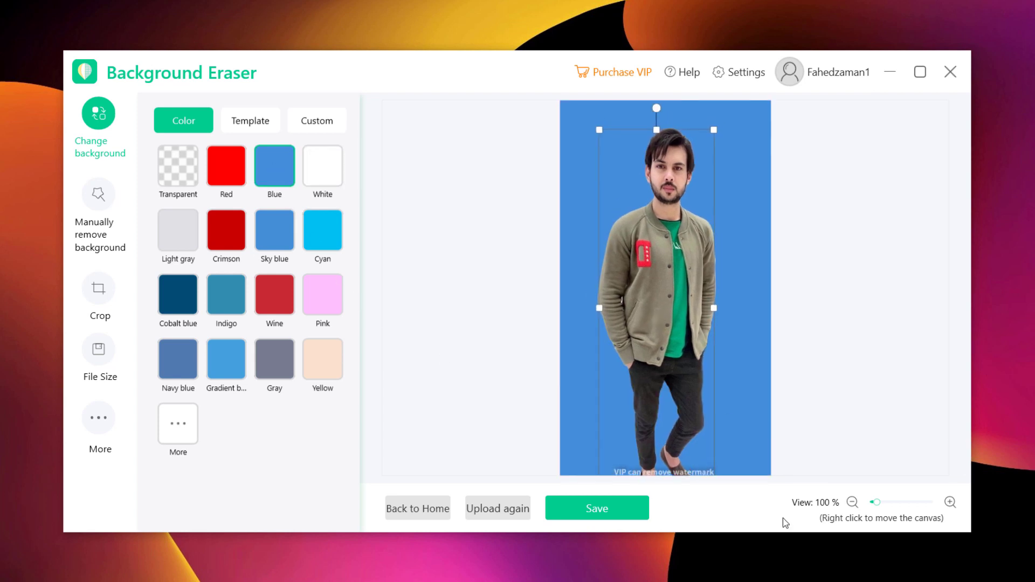
pyautogui.click(107, 304)
# Move and enlarge the man to fill the 2x2inch passport frame, then save the ID photo
pyautogui.moveTo(646, 293); pyautogui.dragTo(564, 377)
pyautogui.moveTo(612, 328); pyautogui.dragTo(651, 381)
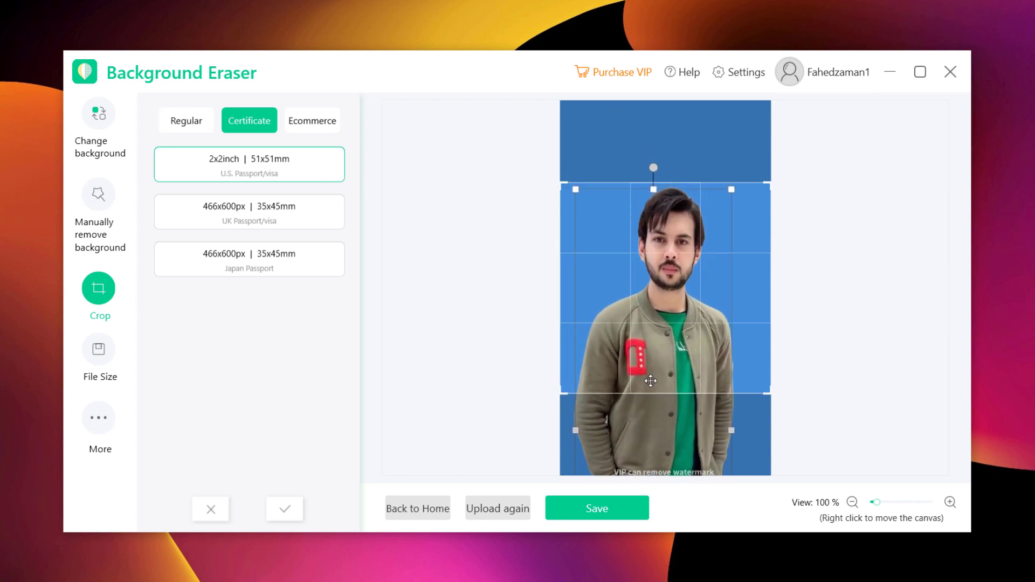
pyautogui.click(470, 403)
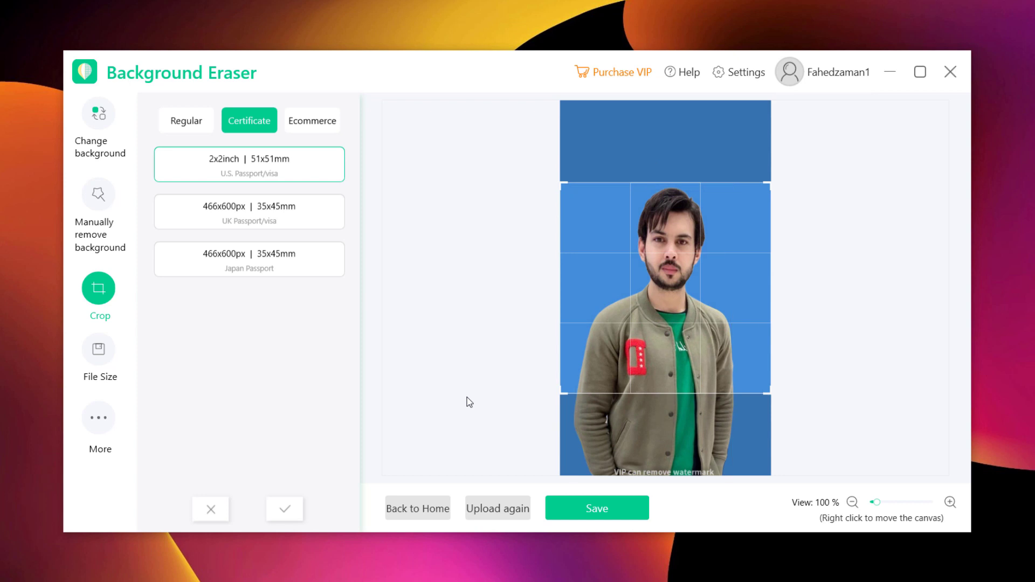
pyautogui.click(582, 511)
pyautogui.click(579, 348)
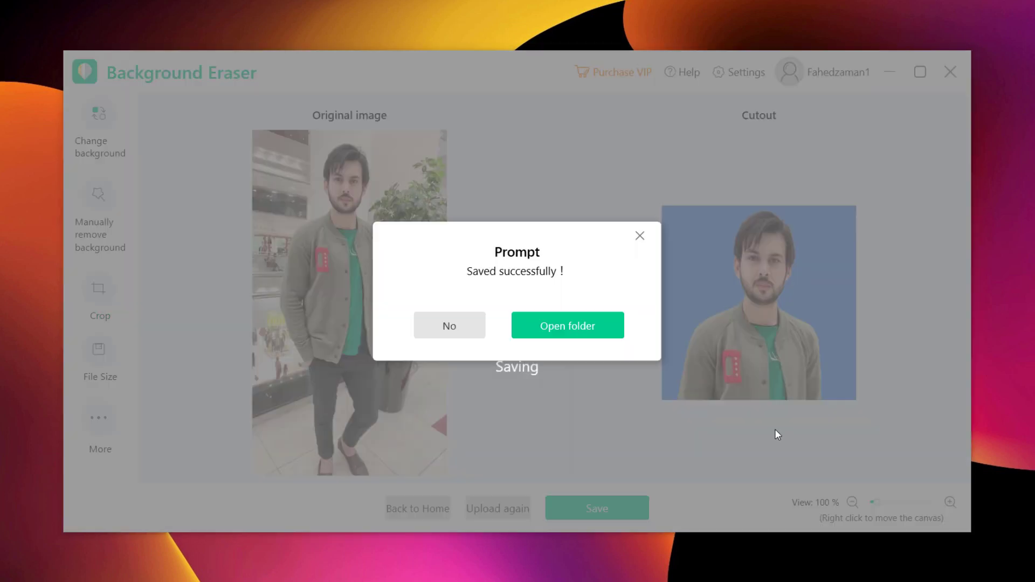
# Open the saved blue-background ID photo IMG_1364(1).JPG from the Photos folder to check it, then close the preview
pyautogui.click(604, 337)
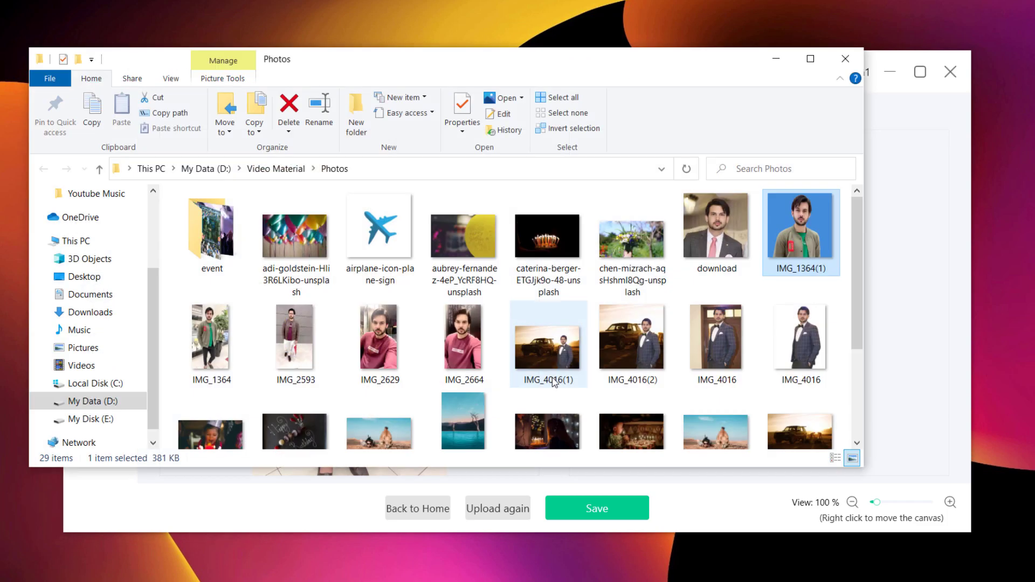
pyautogui.doubleClick(799, 241)
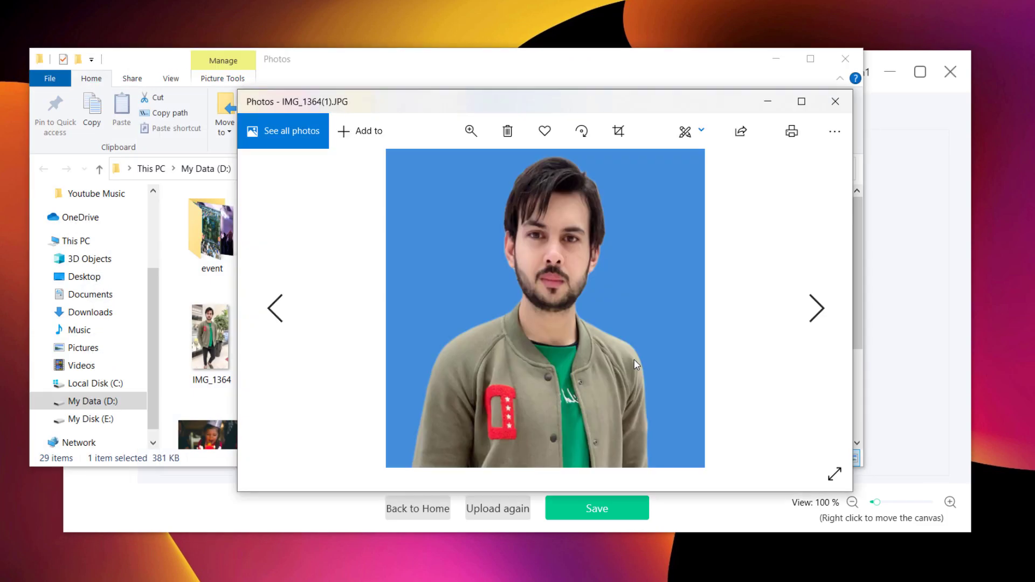
pyautogui.click(835, 101)
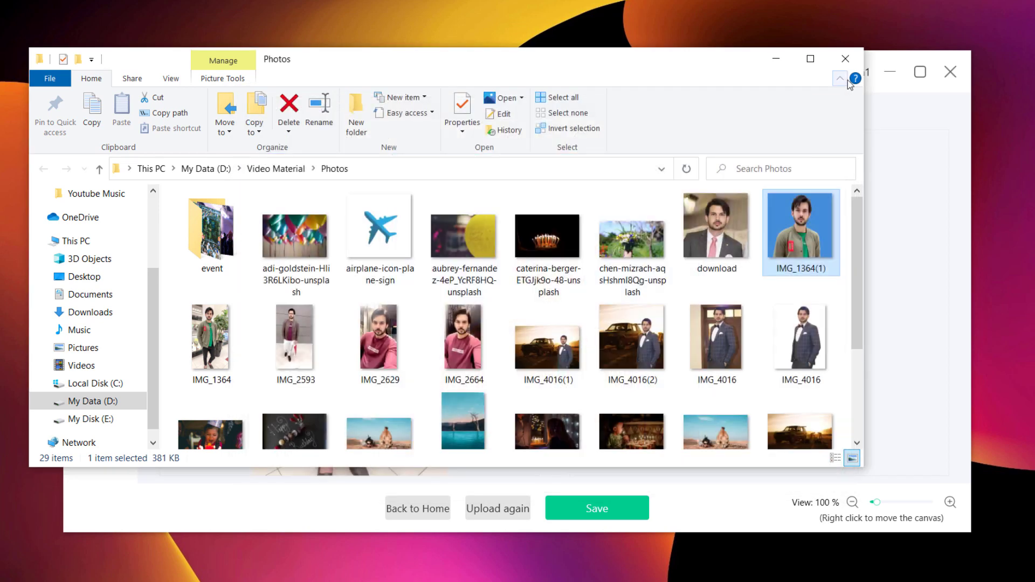
# Close the Photos folder window to return to the original-versus-blue-cutout comparison
pyautogui.click(845, 59)
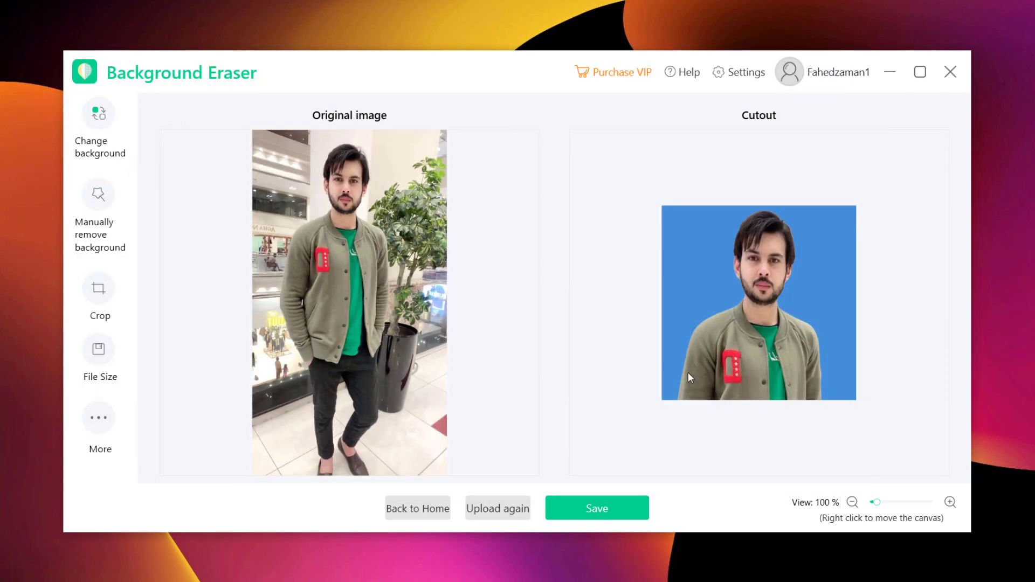